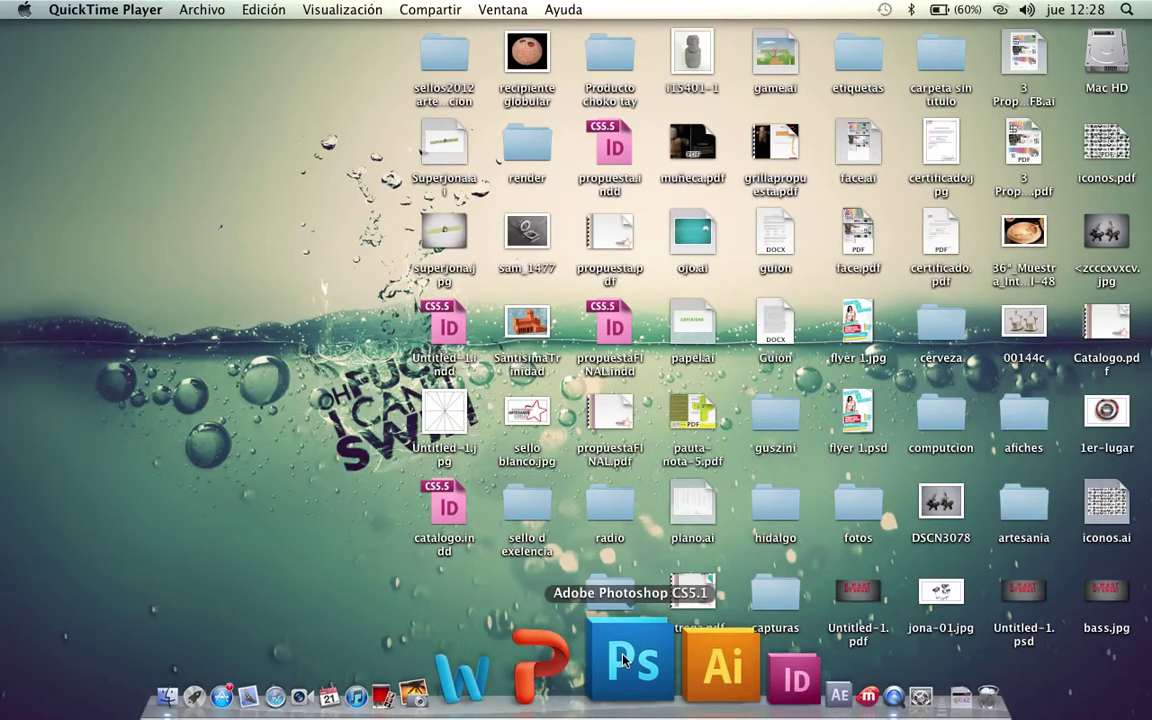
- Launch Photoshop CS5.1 from the Dock and bring it to the front
click(624, 660)
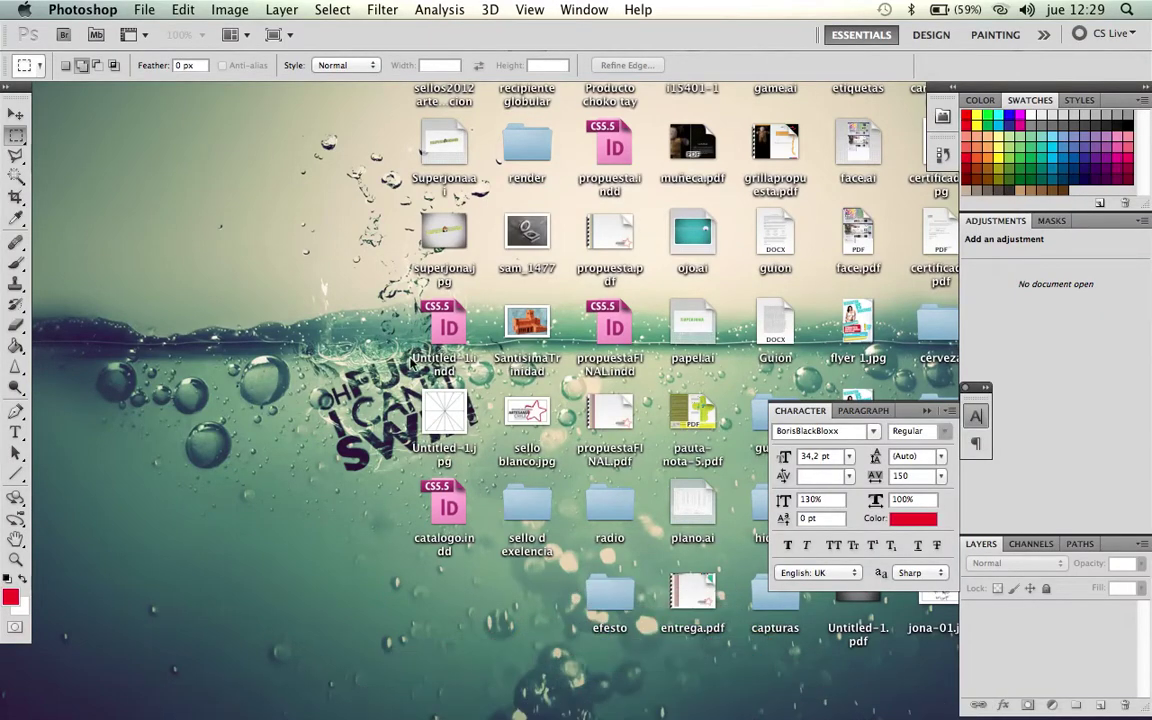
key(super+Tab)
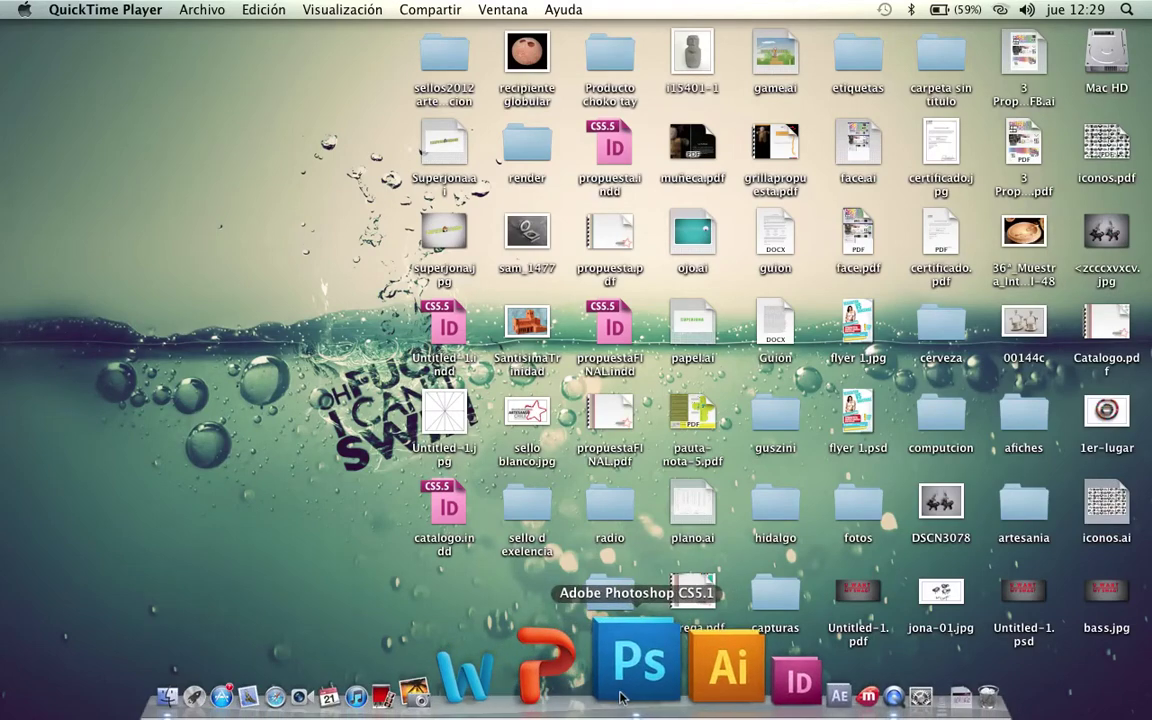
click(639, 703)
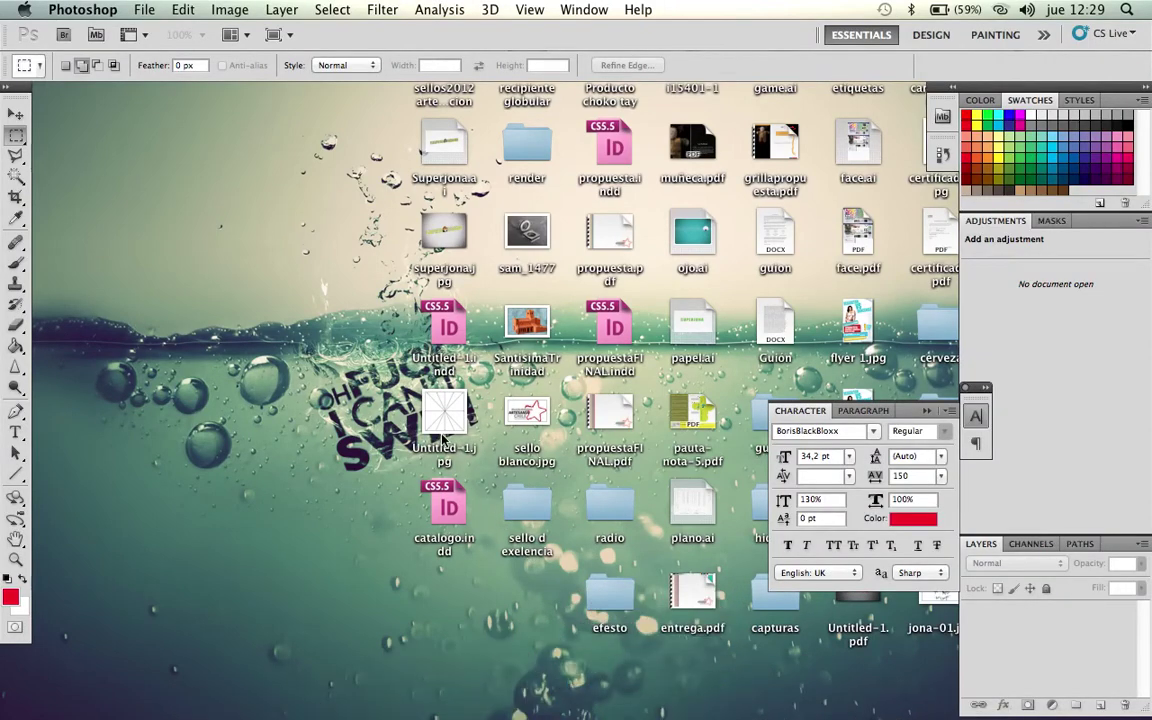
key(super+n)
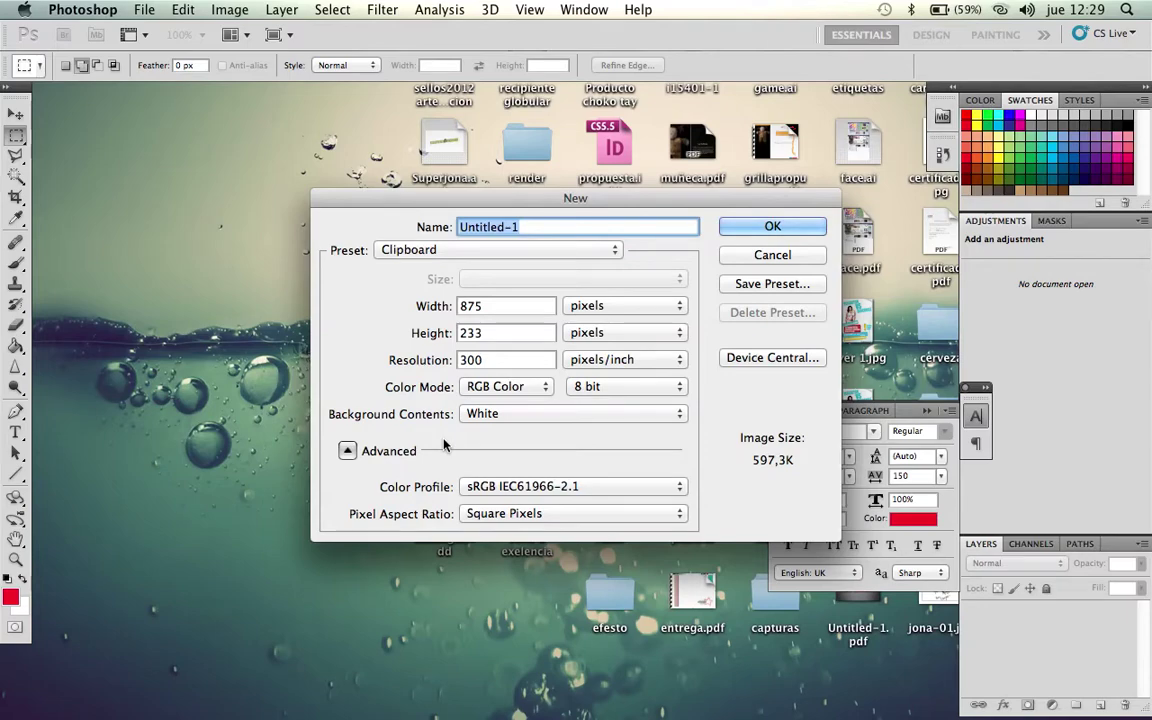
- Create 'efesto garka' as a U.S. Paper Letter document at 200 pixels/inch
text(efesto garka)
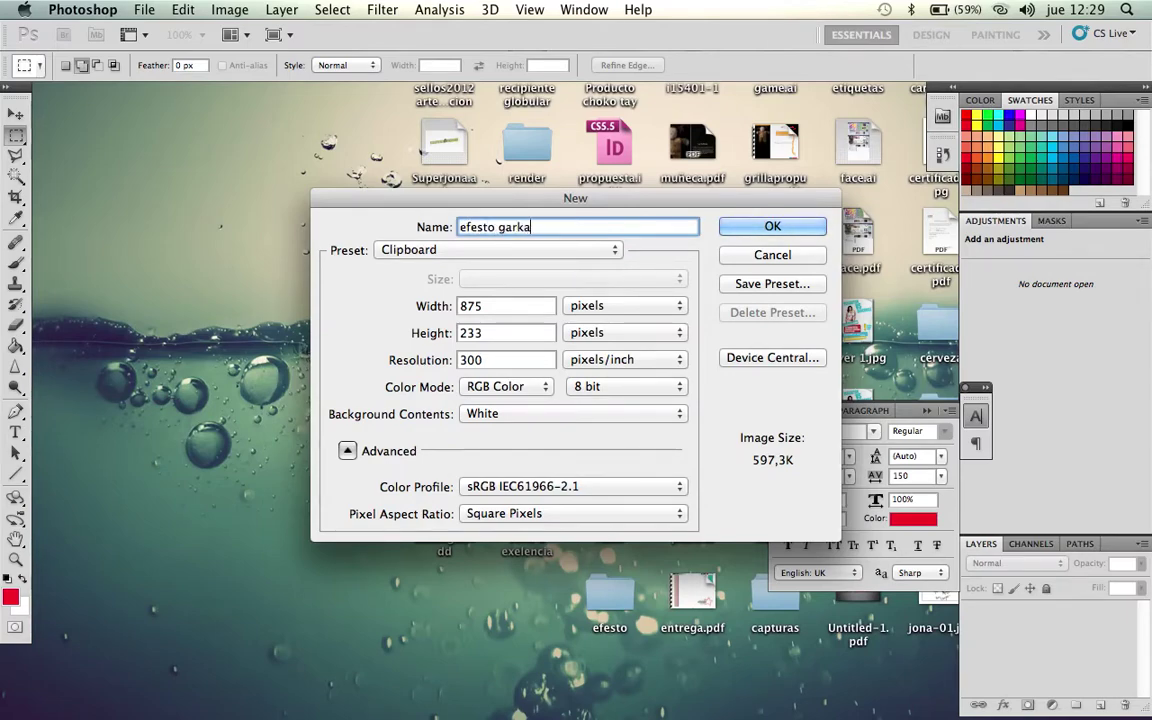
click(477, 250)
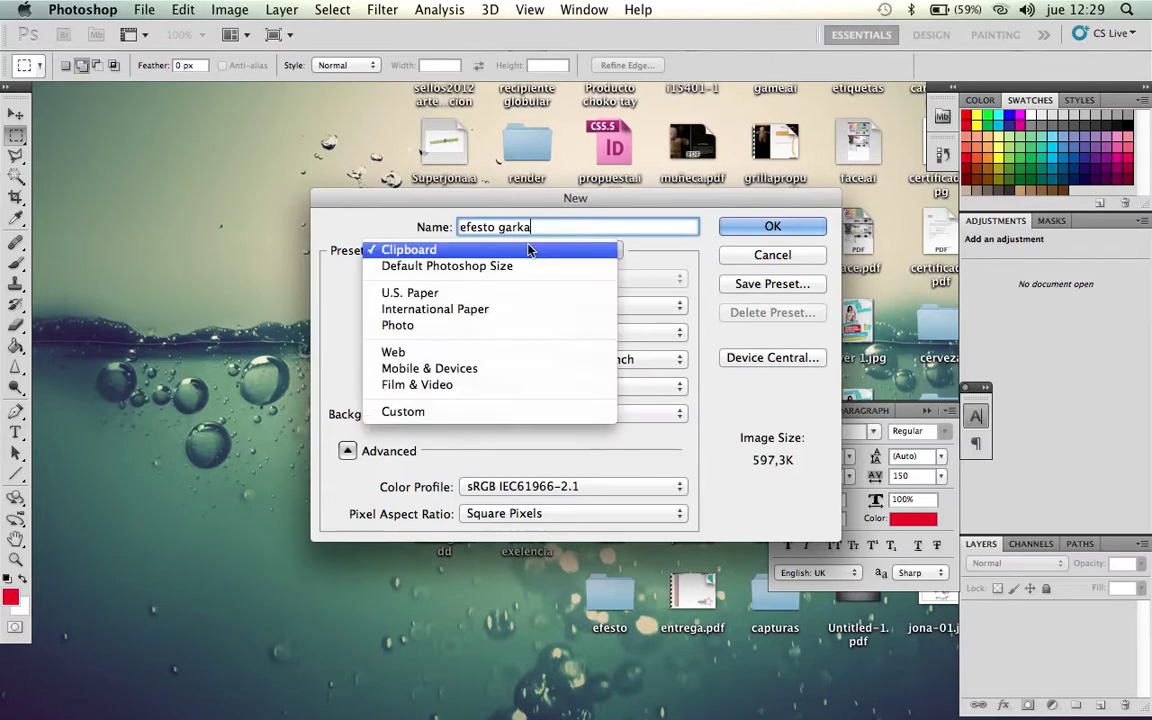
click(436, 297)
click(609, 280)
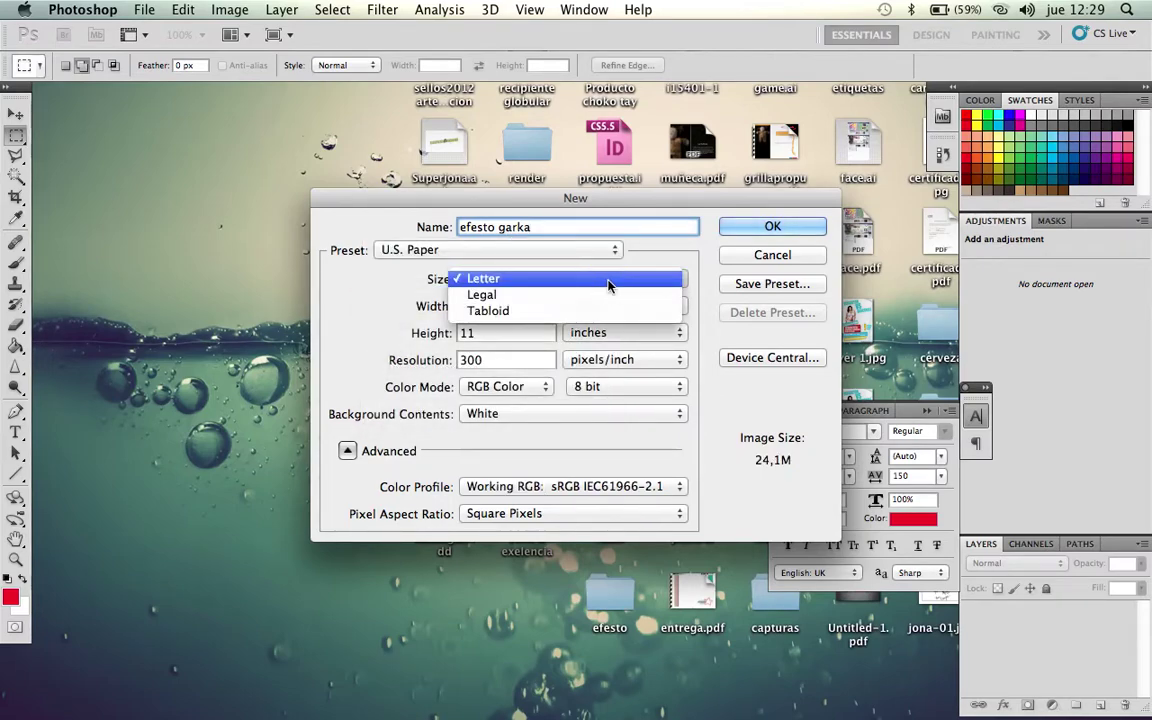
click(609, 285)
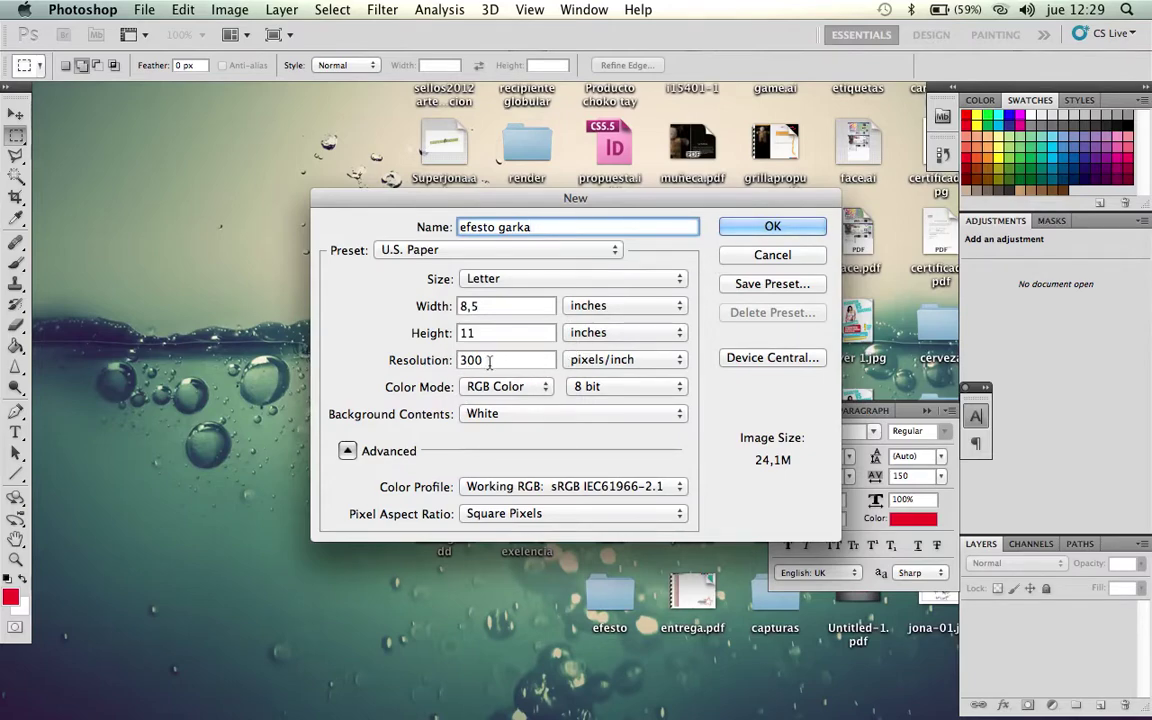
key(Tab)
key(Tab)
key(Tab)
text(200)
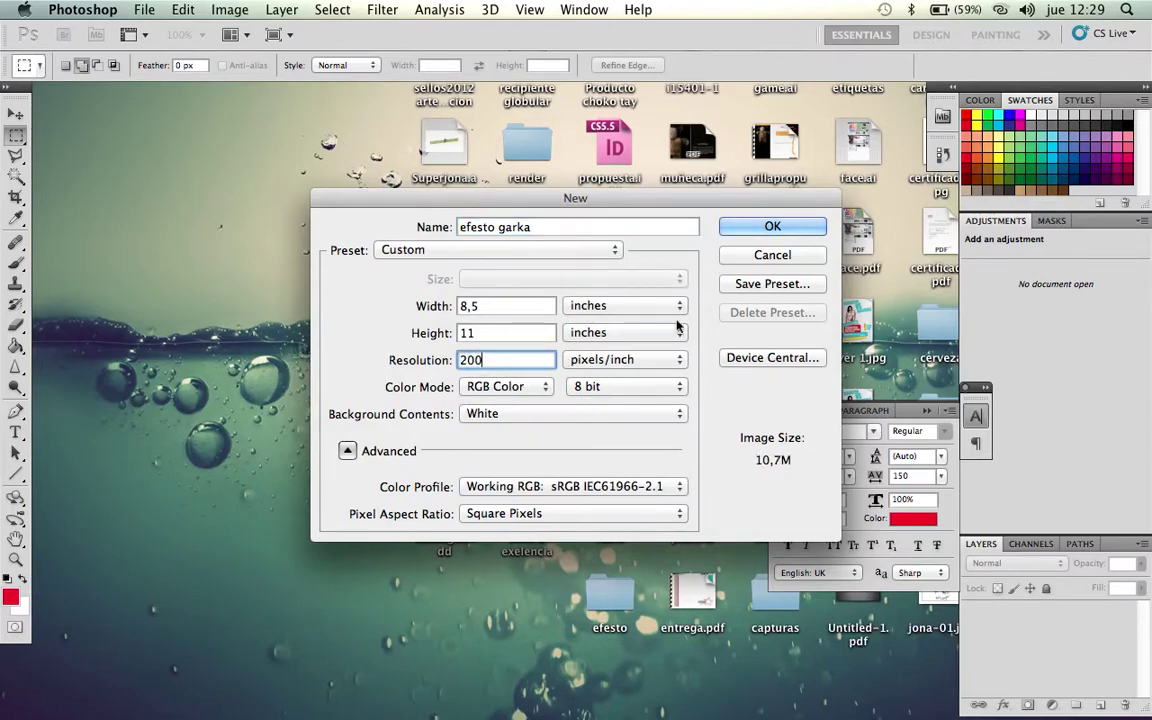
click(773, 227)
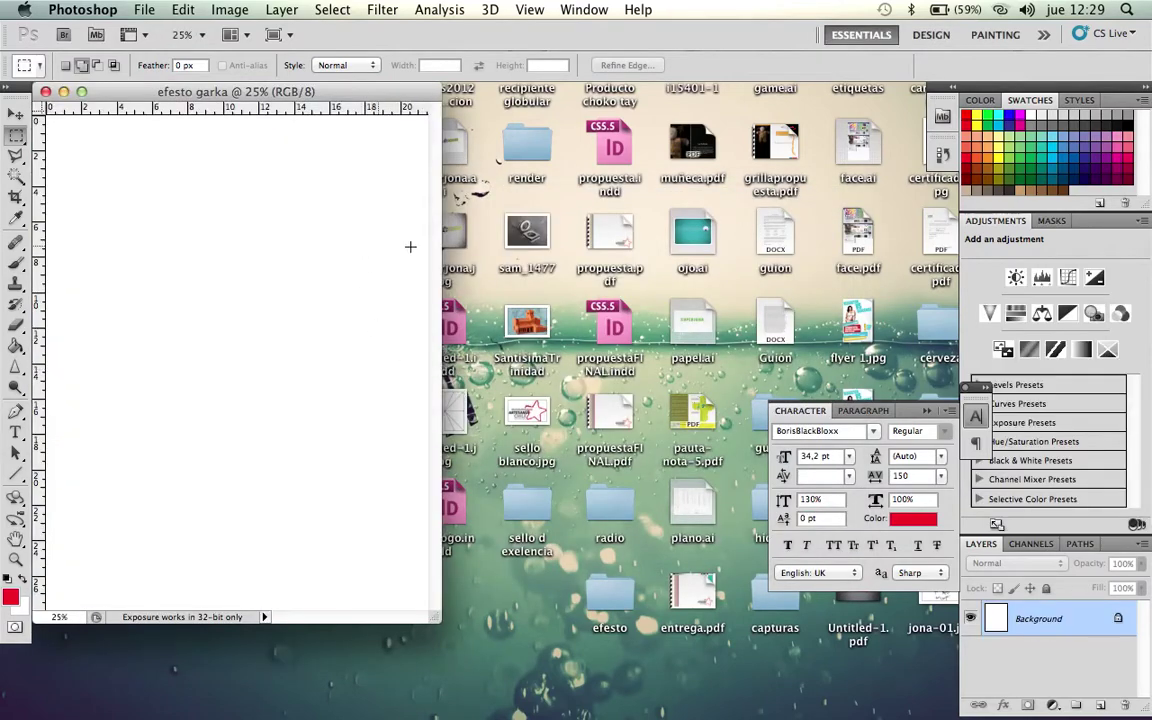
- Open IMG_2790.jpg from the desktop's efesto folder
key(f)
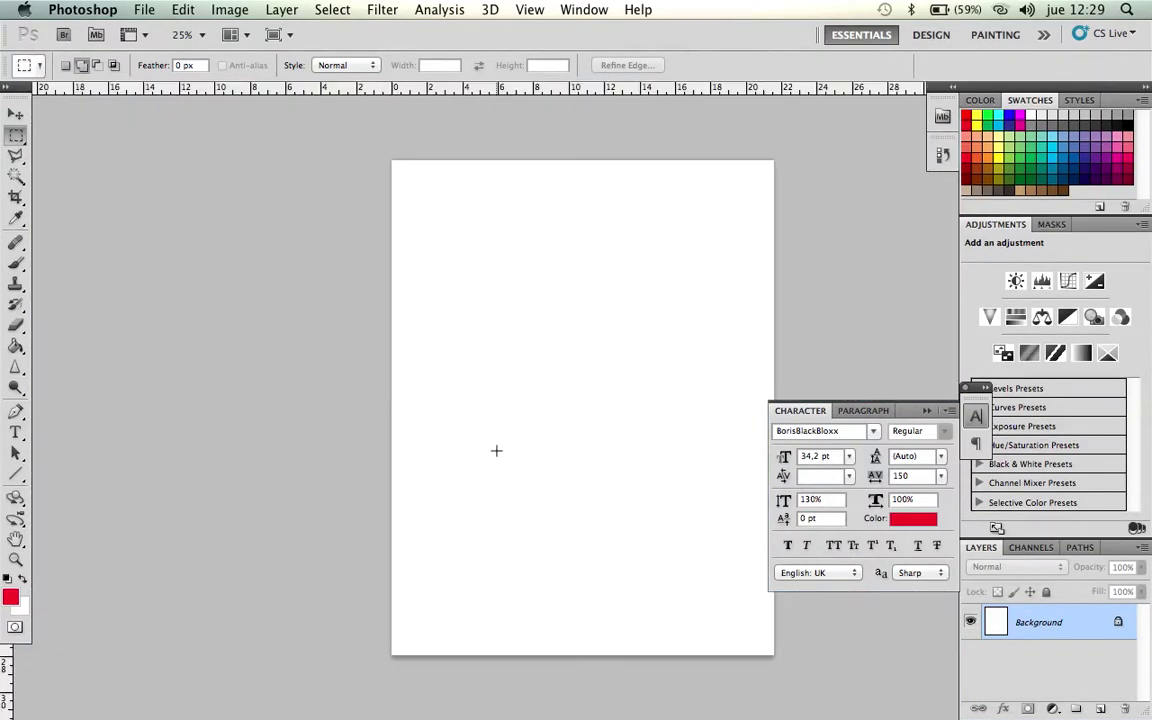
key(v)
drag(560, 412, 458, 368)
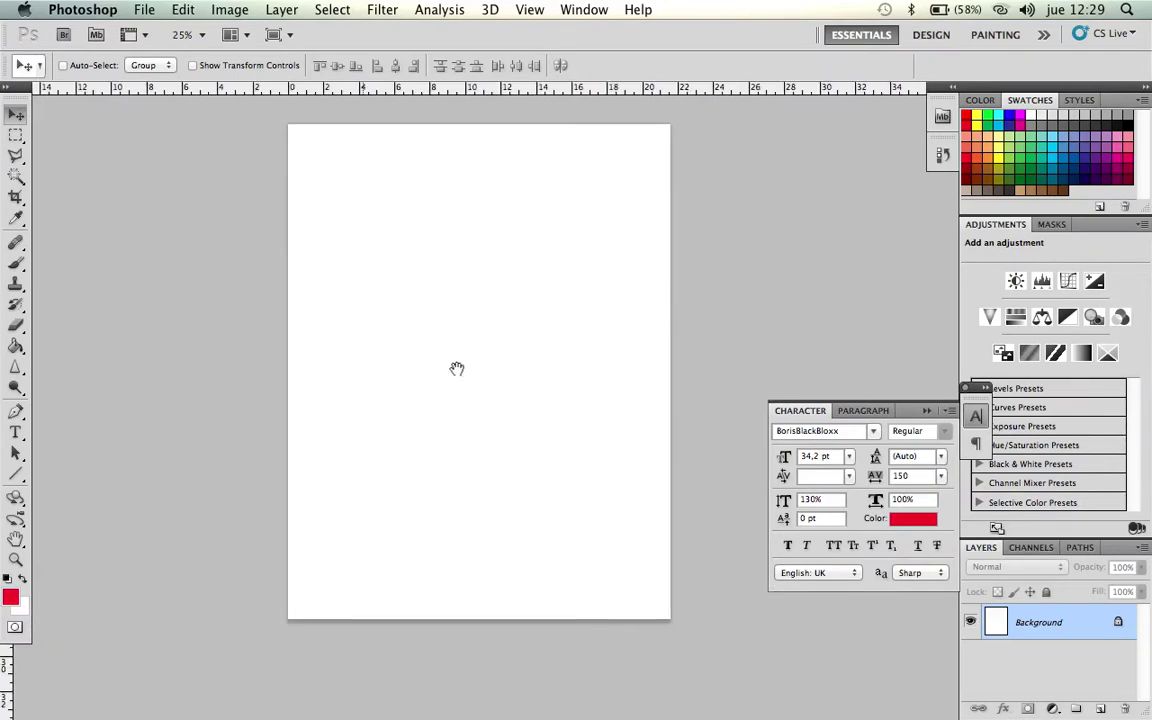
click(148, 11)
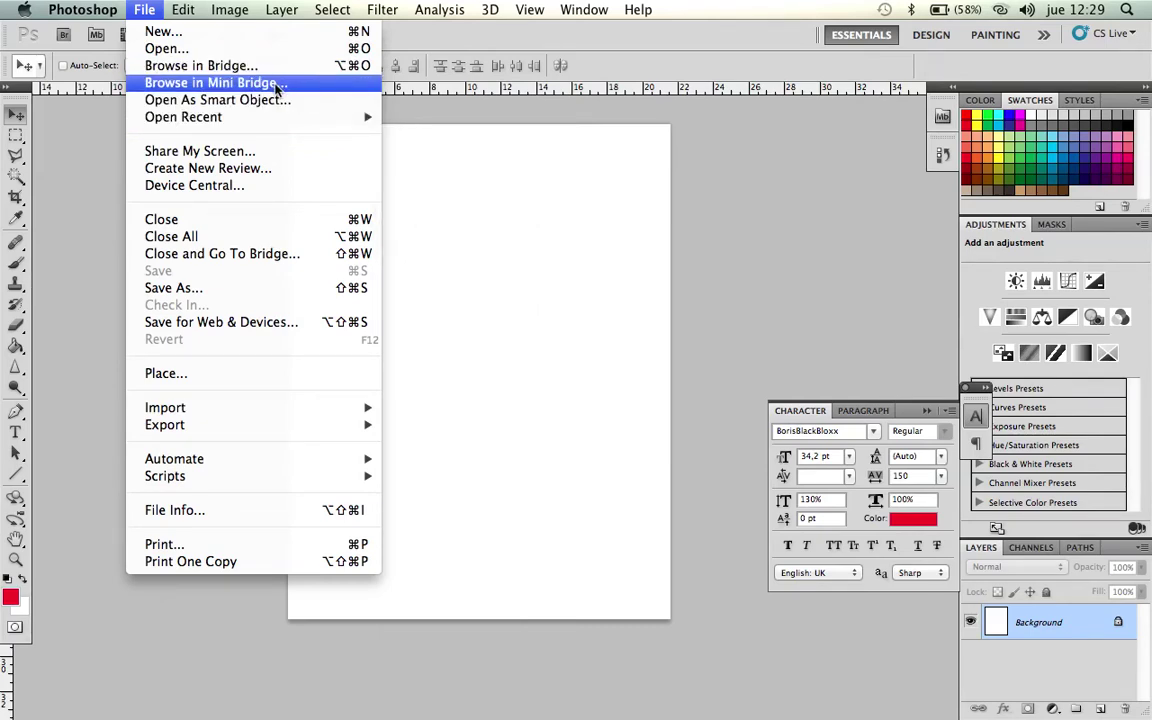
click(543, 182)
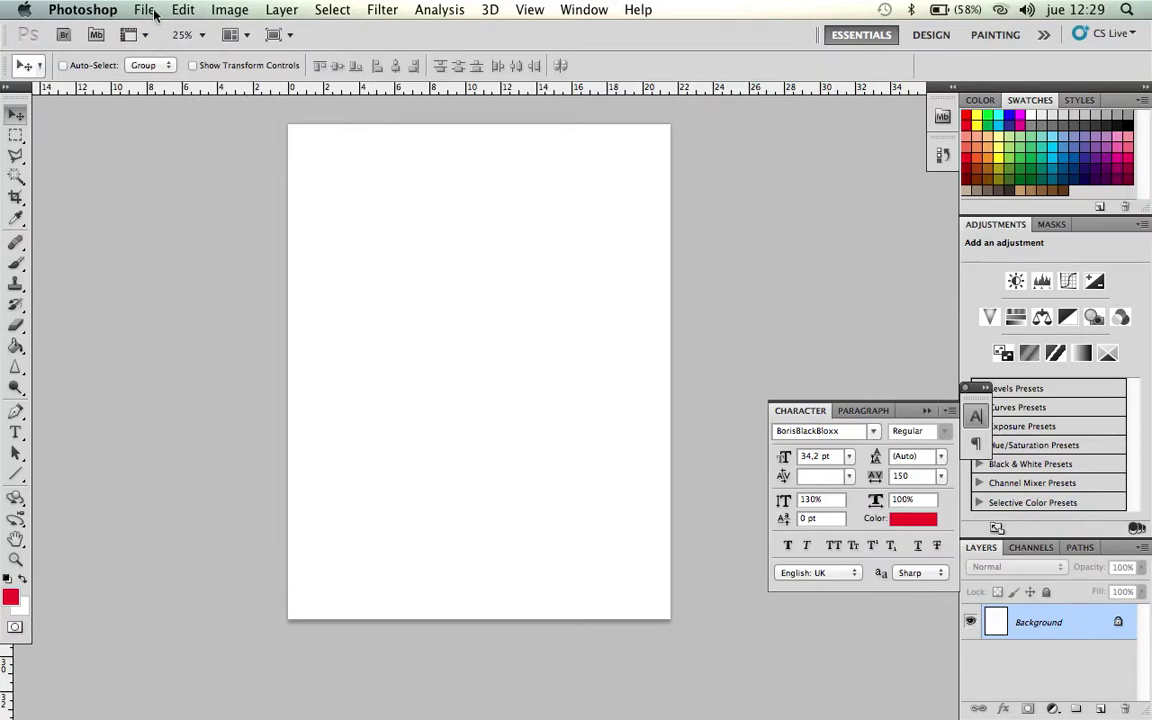
click(146, 10)
click(162, 48)
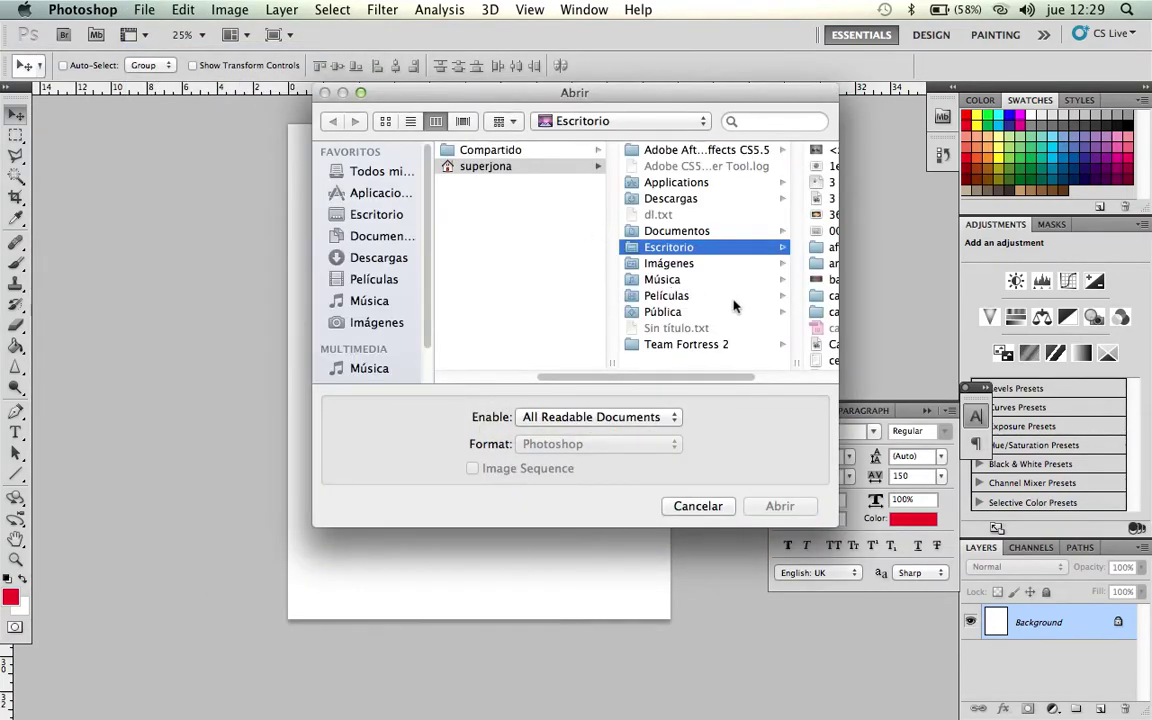
click(822, 254)
scroll(527, 300, down, 2)
scroll(527, 304, down, 3)
scroll(527, 302, down, 5)
click(513, 268)
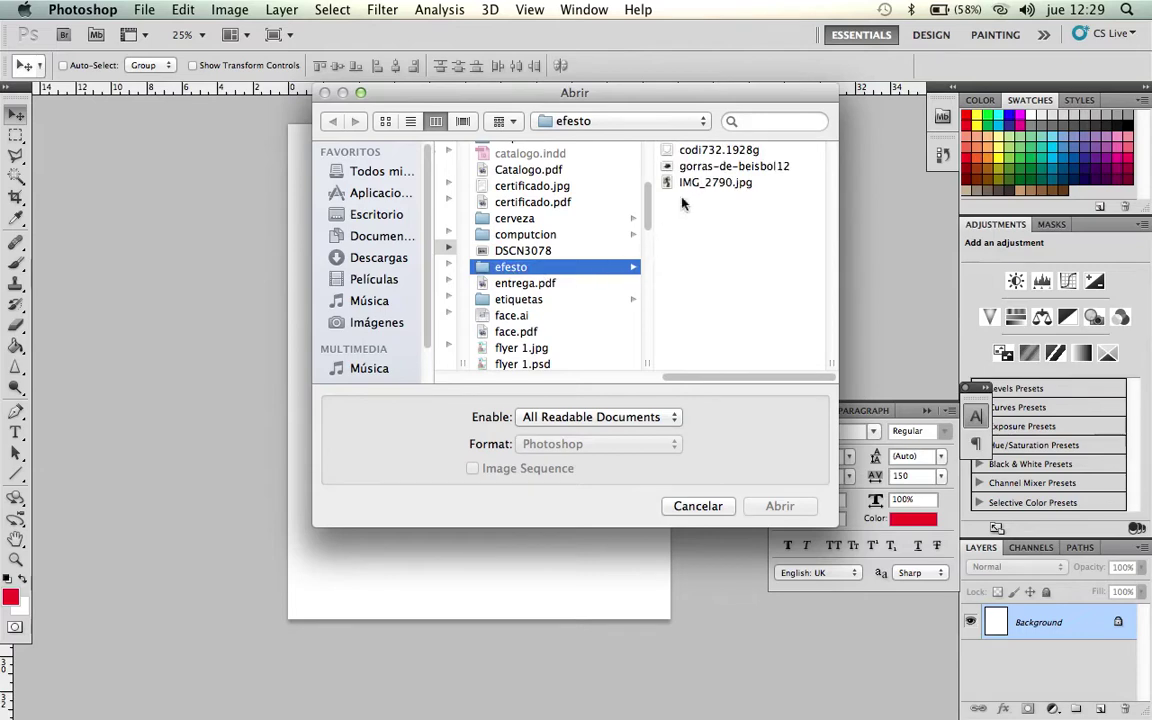
double_click(705, 183)
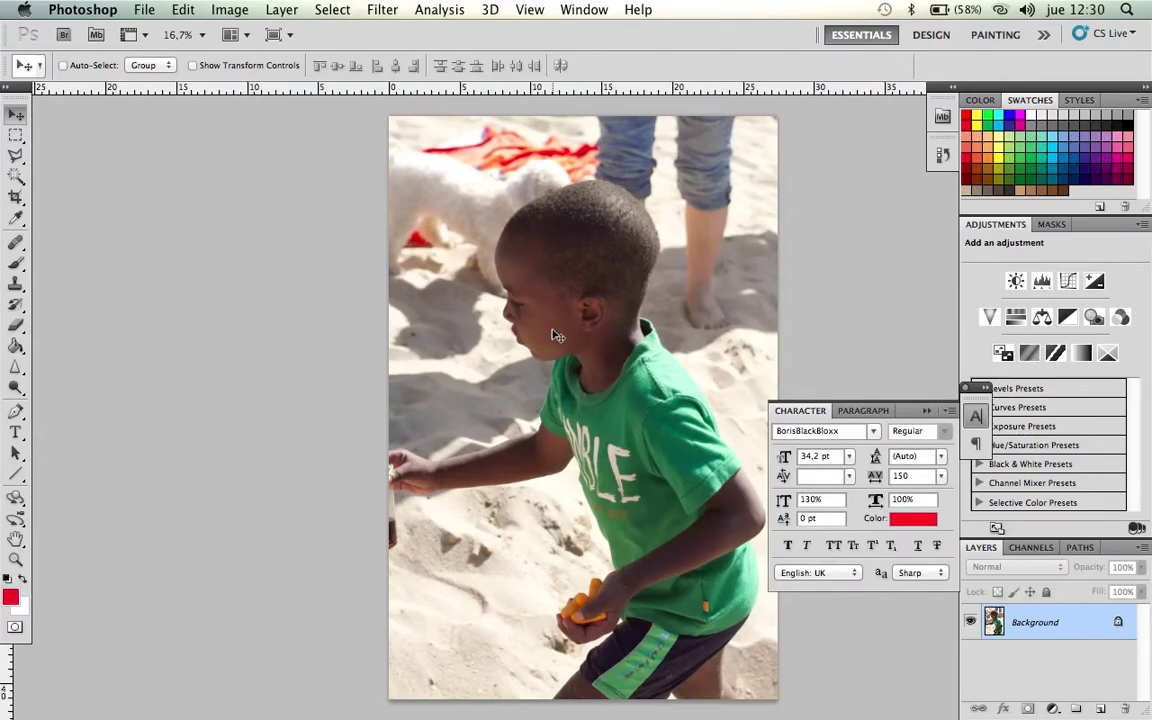
- Show the efesto garka page zoomed out, with the photo as Layer 1 moved right and down
key(f)
key(f)
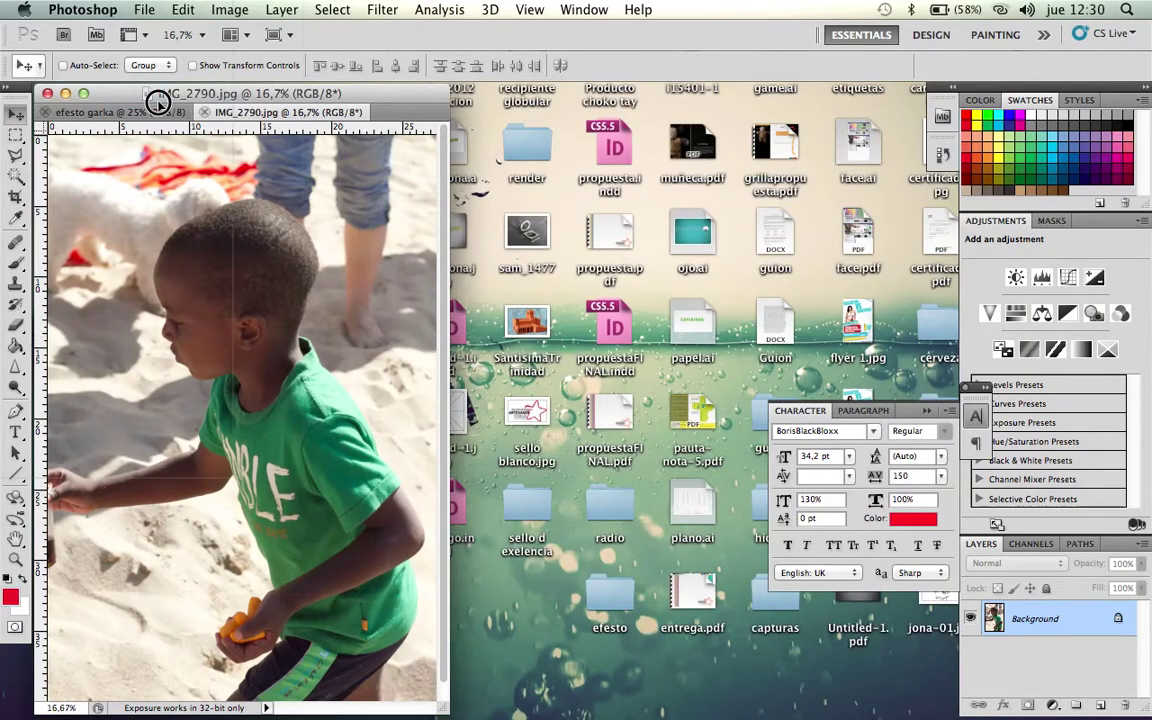
click(158, 111)
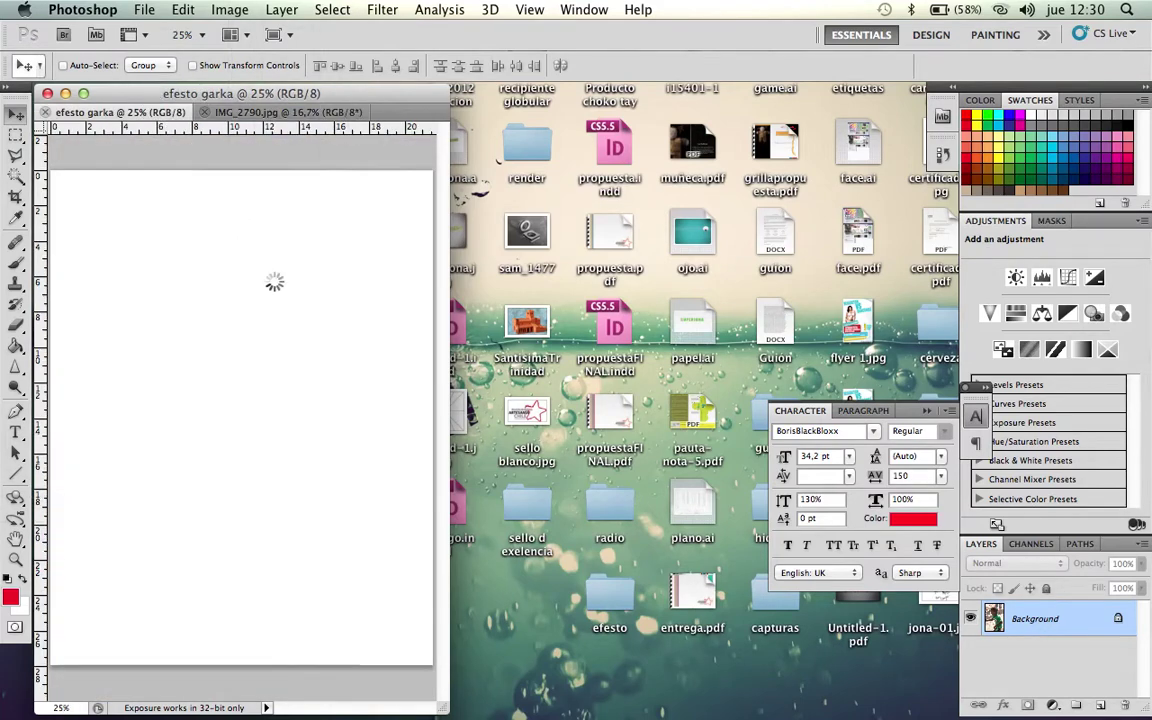
key(z)
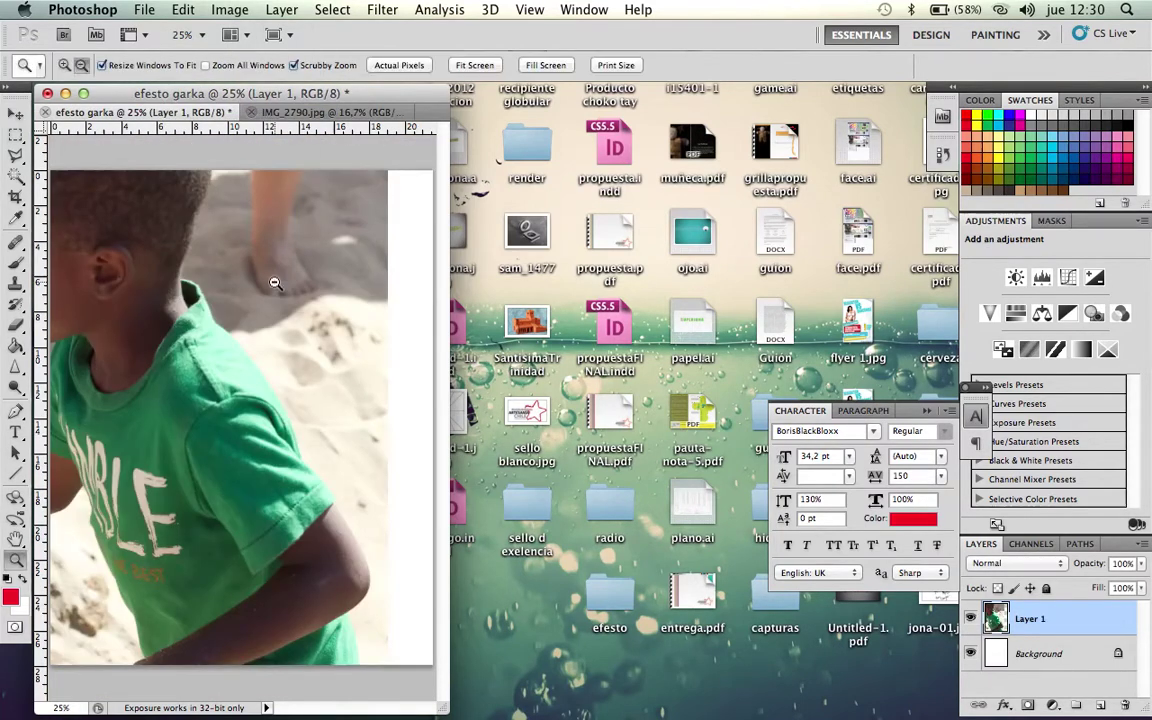
alt+click(279, 333)
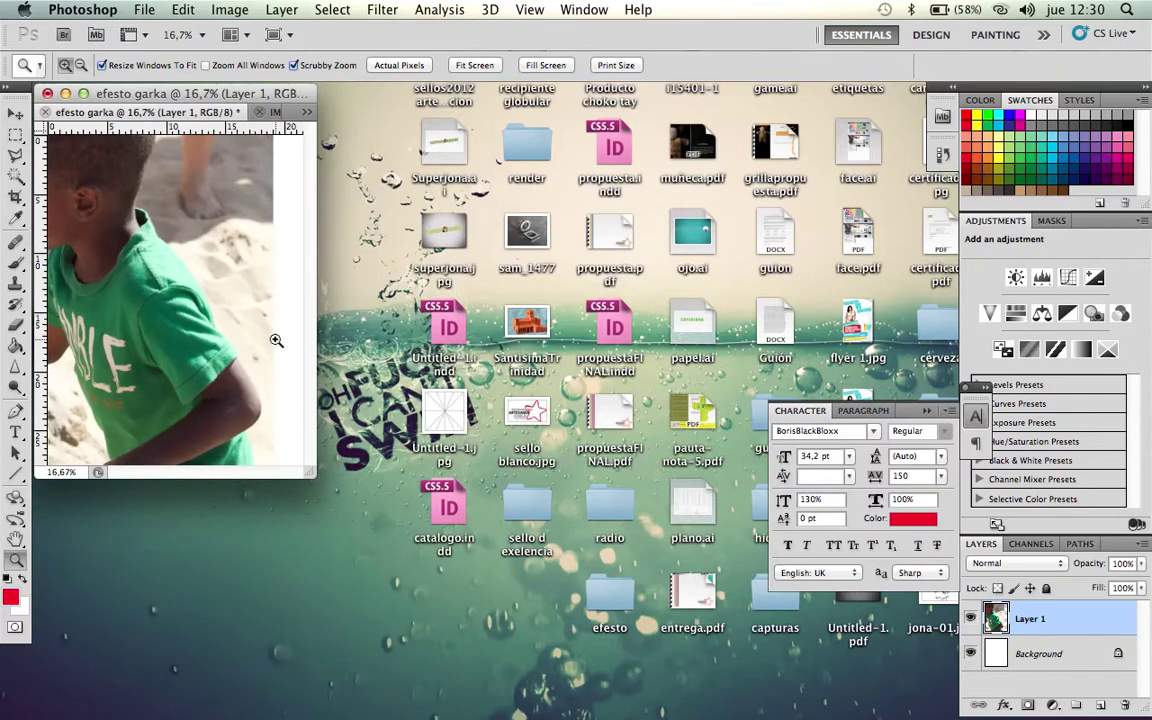
key(f)
key(v)
drag(544, 364, 573, 381)
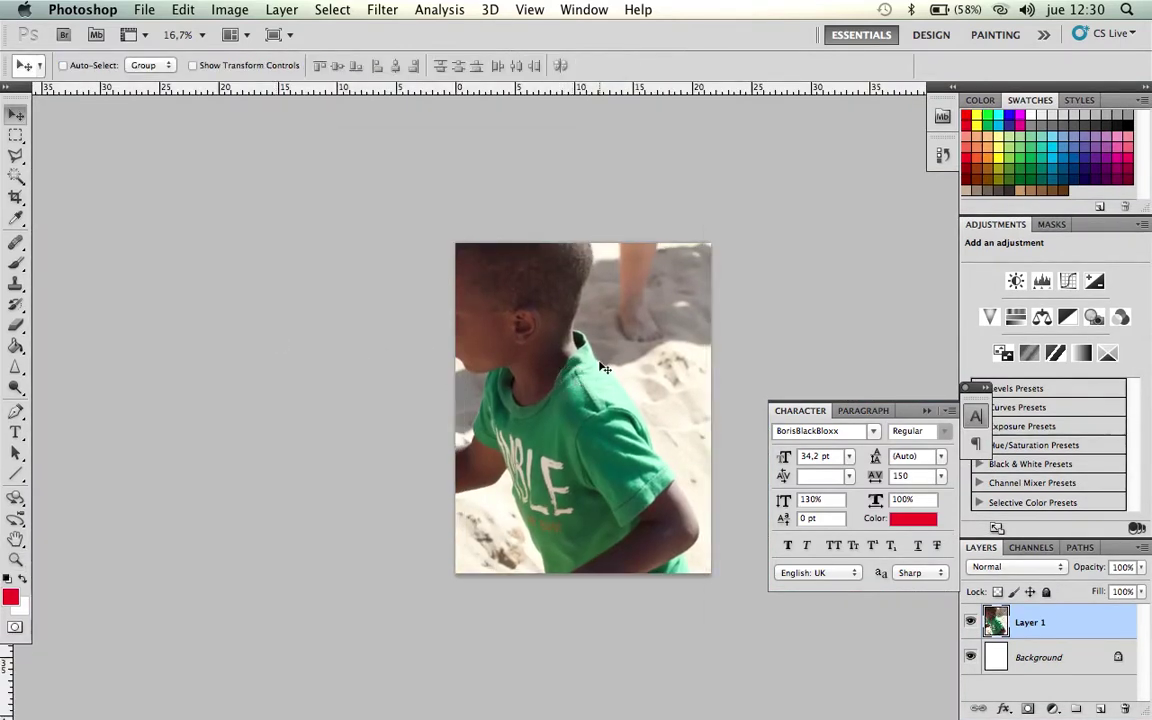
key(ctrl+t)
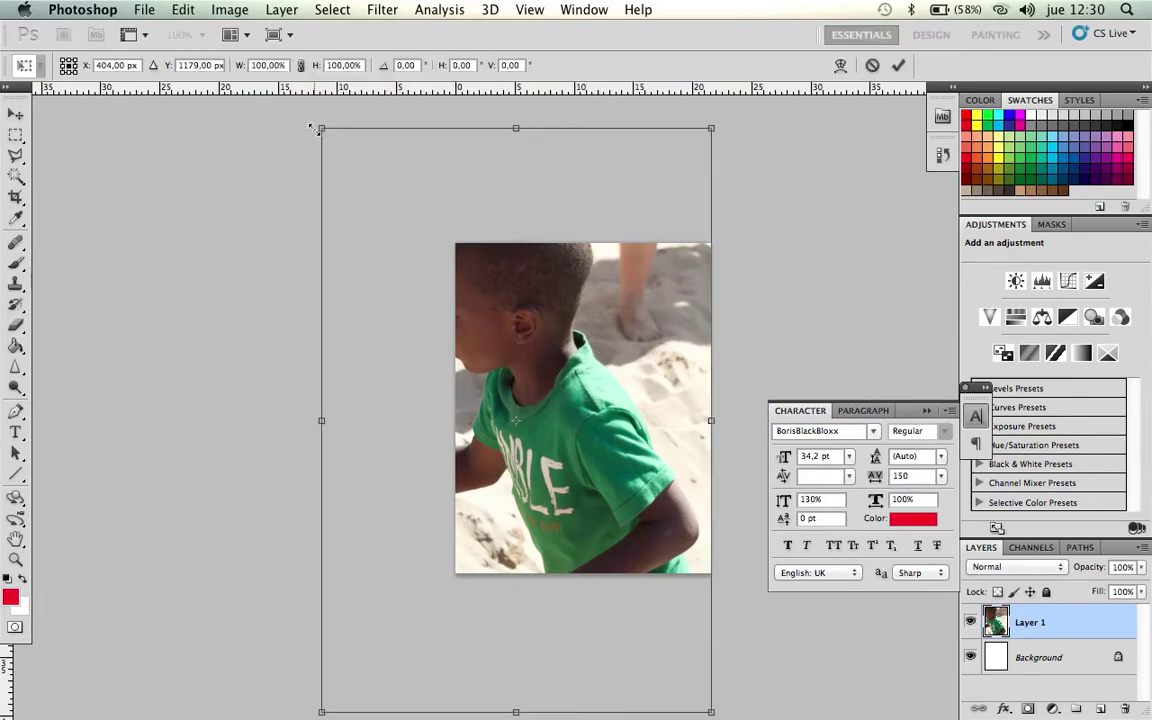
- Scale the beach photo to about 65.86% and raise it to fill the page from the top
drag(324, 128, 441, 407)
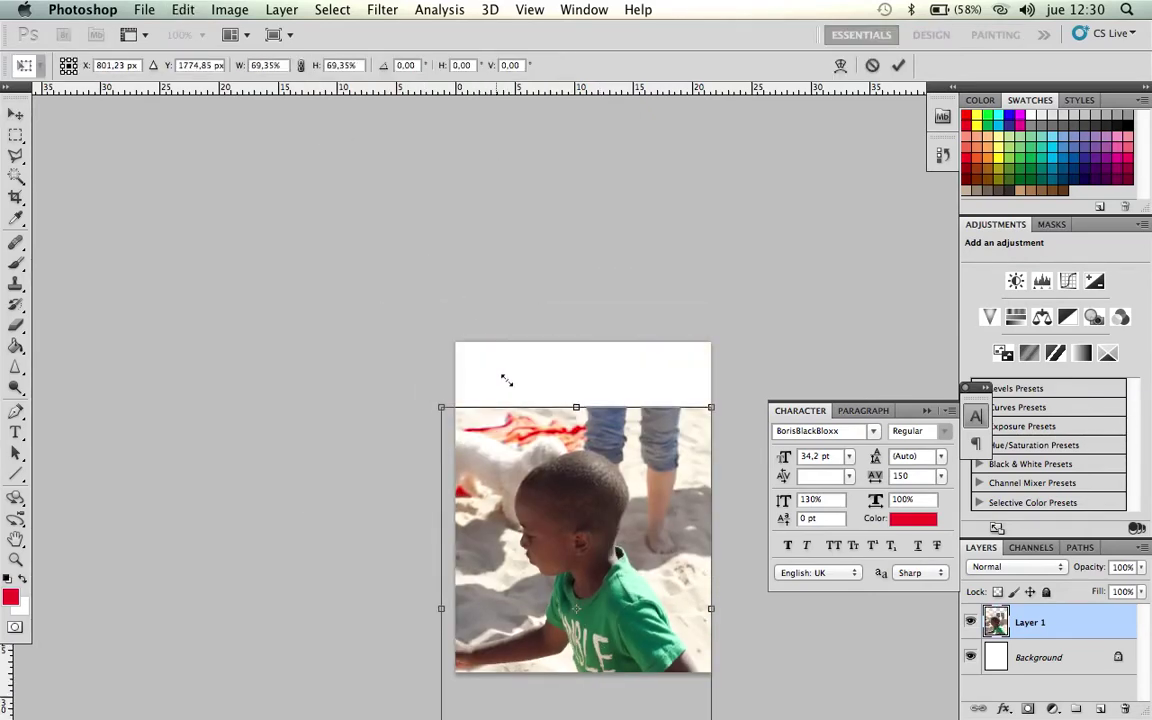
drag(553, 496, 554, 433)
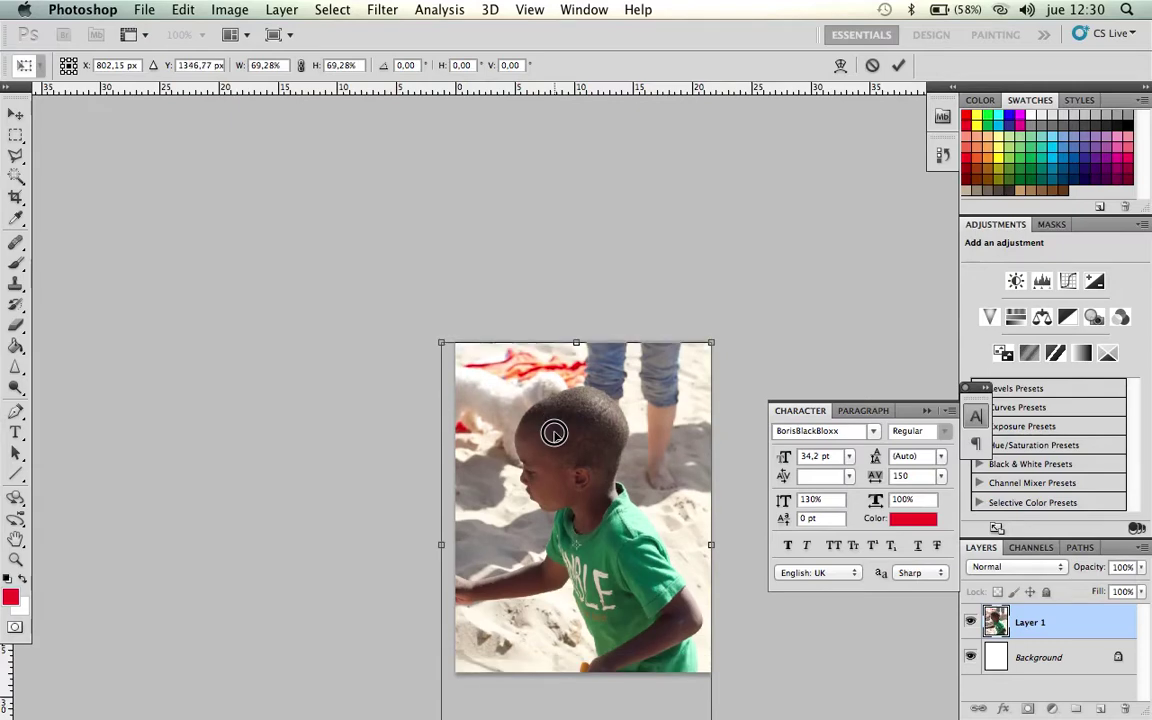
mouse_move(441, 343)
mouse_down()
mouse_move(457, 364)
mouse_move(455, 343)
mouse_up()
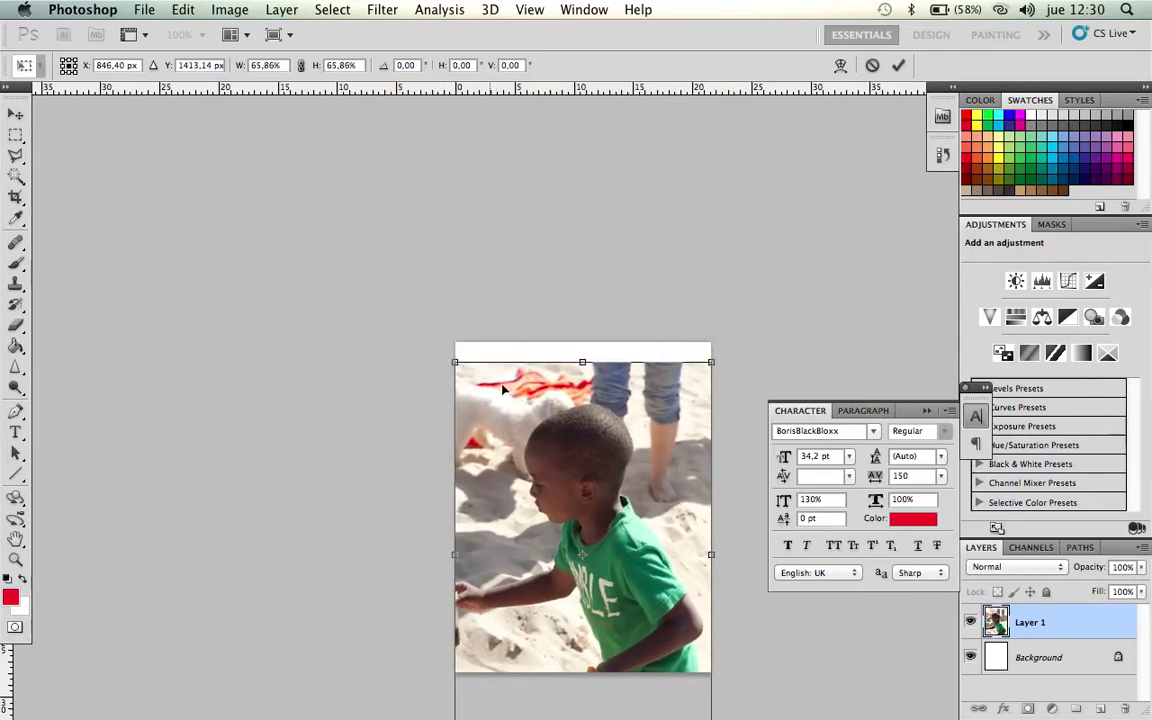
drag(535, 393, 537, 364)
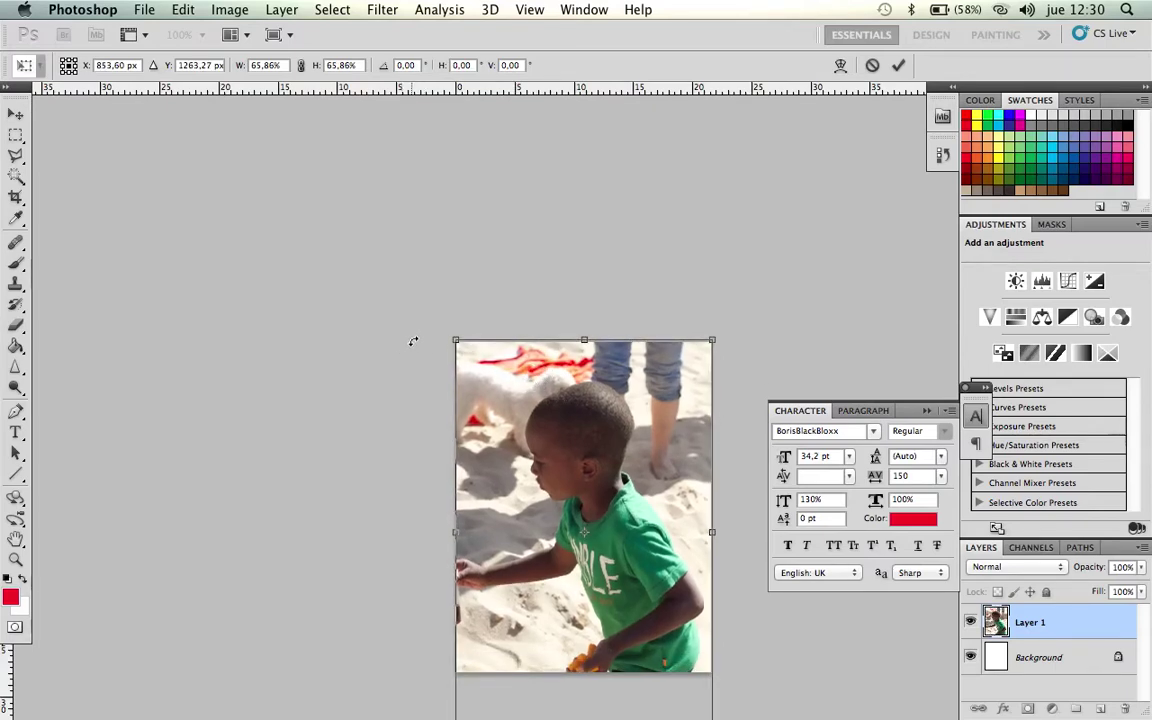
key(Return)
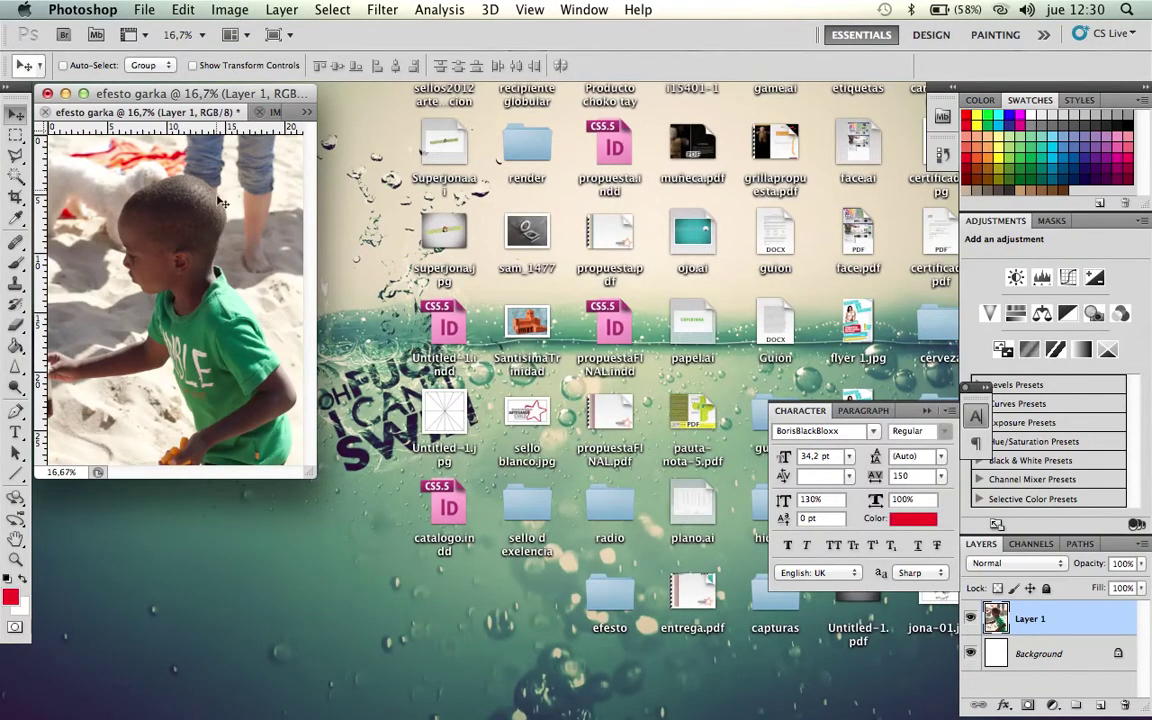
- Close IMG_2790.jpg and open gorras-de-beisbol12.jpg from the efesto folder
click(279, 114)
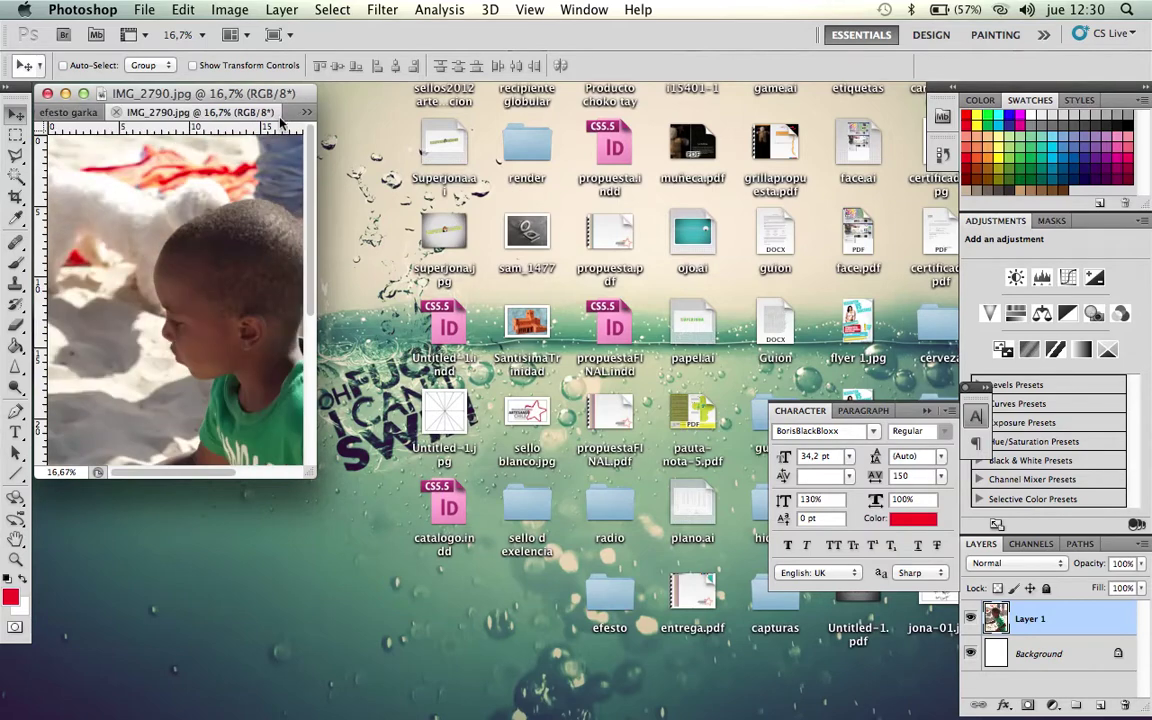
click(116, 113)
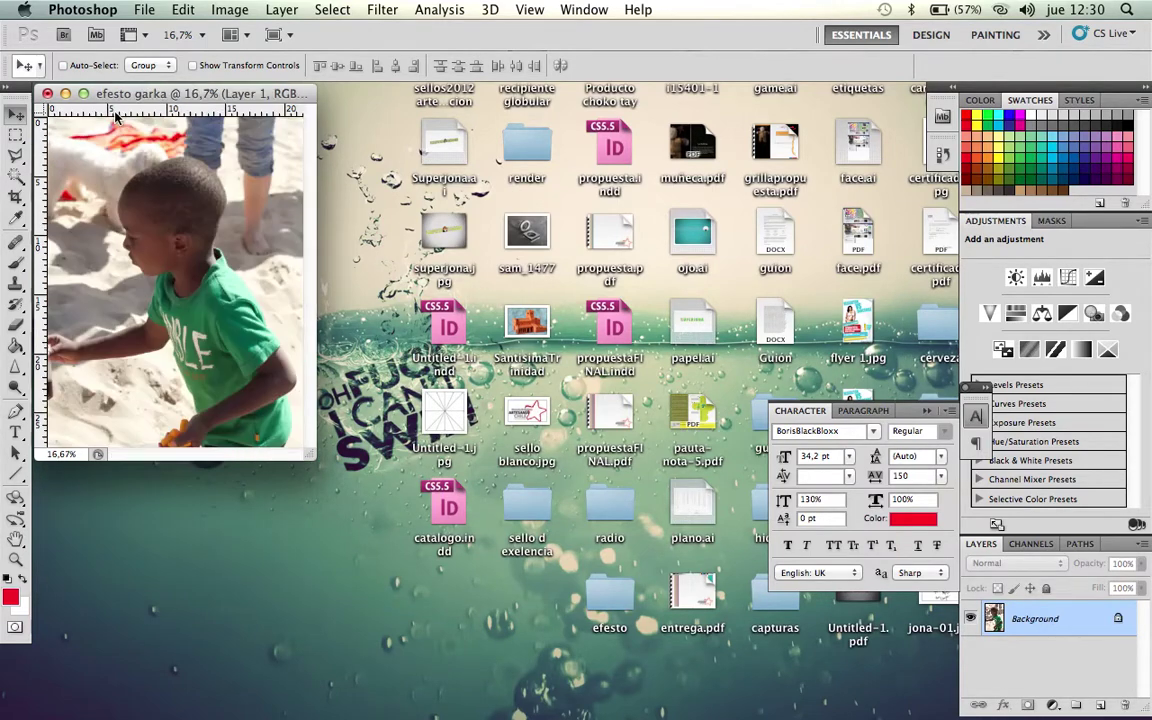
click(142, 10)
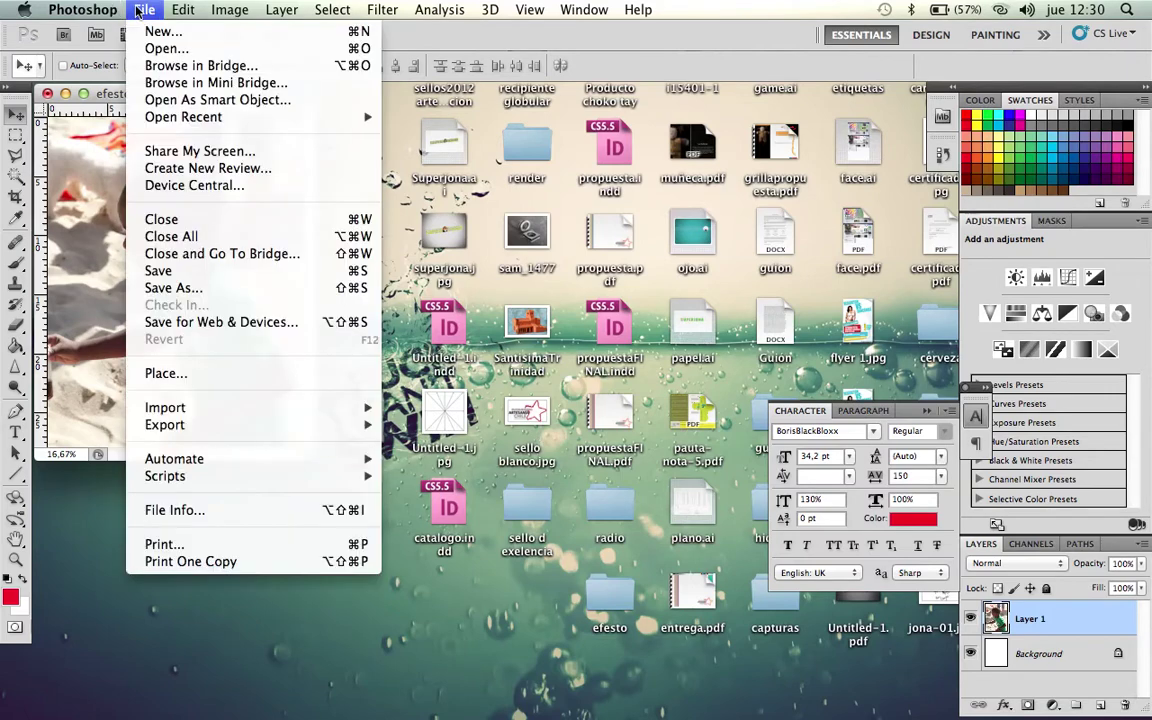
click(163, 50)
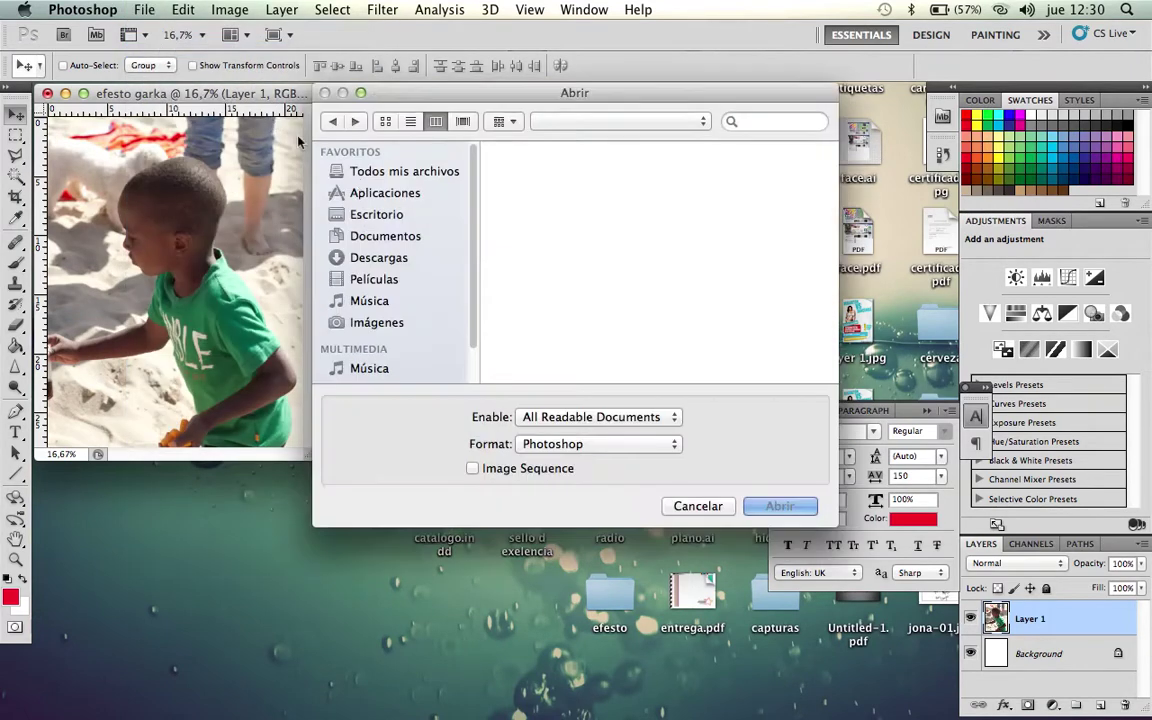
click(715, 167)
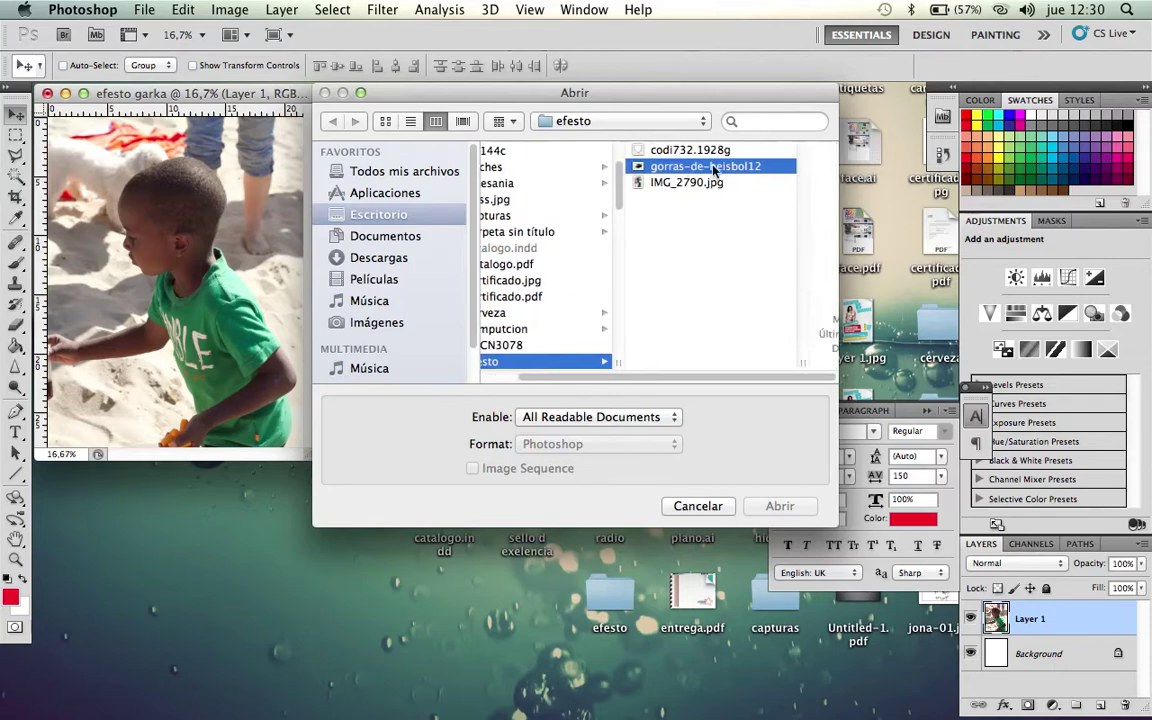
click(772, 505)
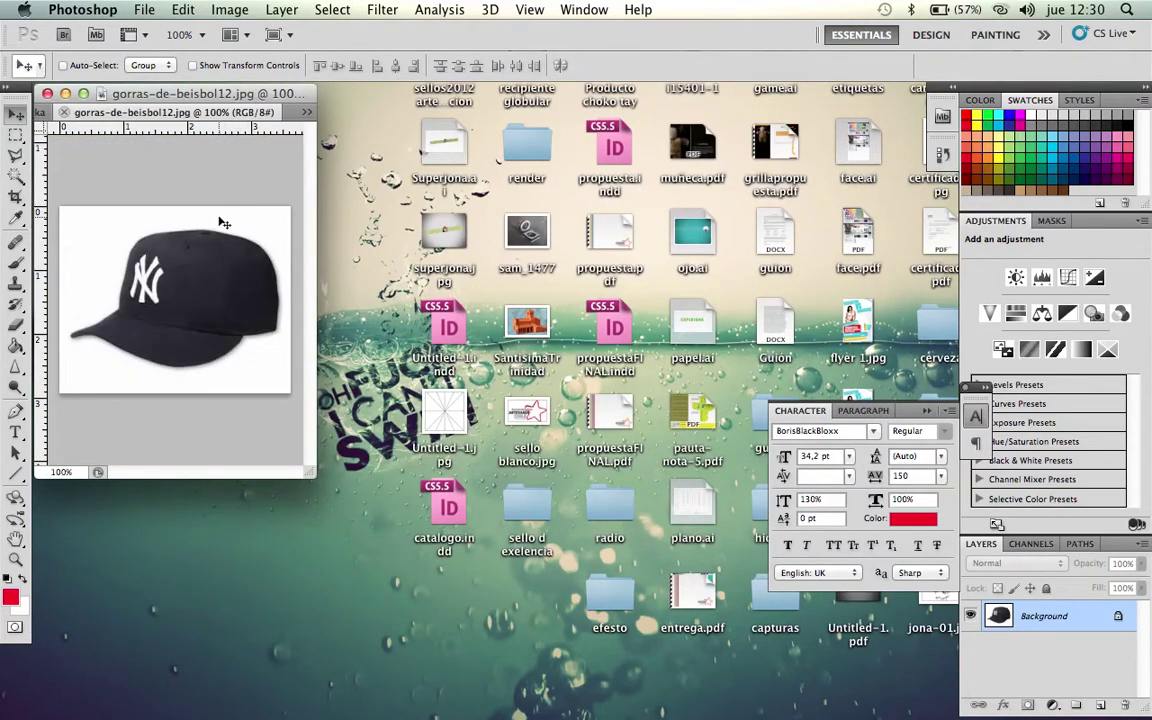
- Magic-wand the cap's white background, unlock it as Layer 0, and delete it
key(w)
click(91, 237)
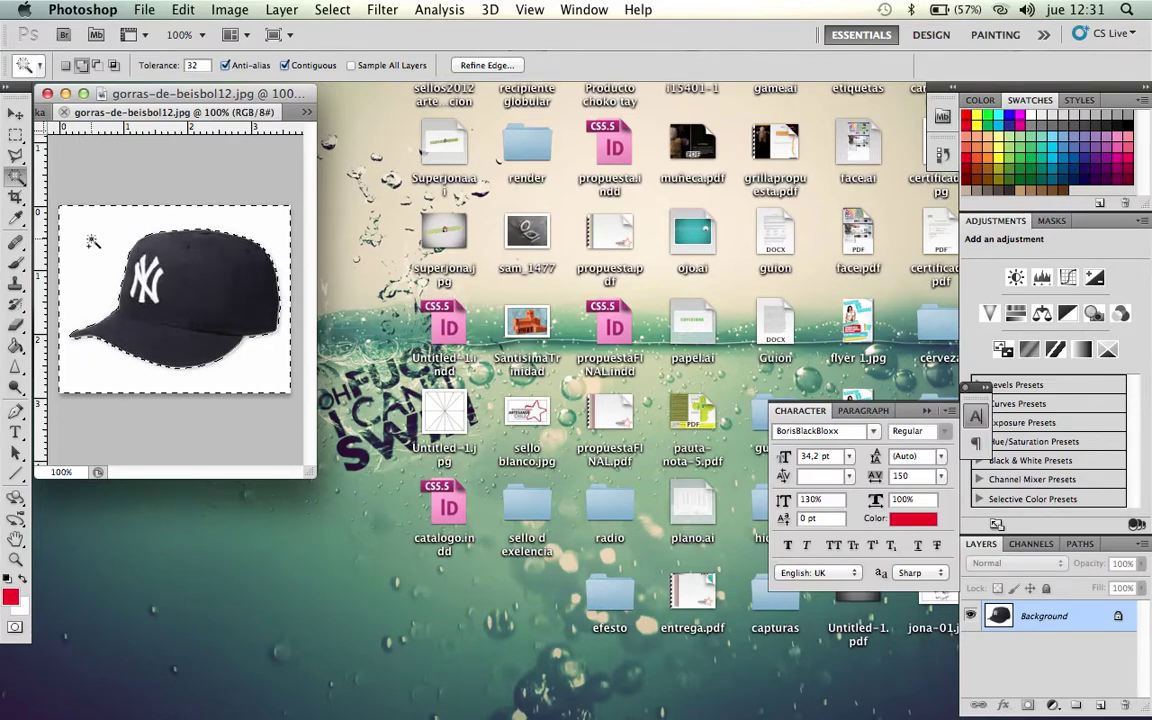
double_click(1119, 620)
click(735, 298)
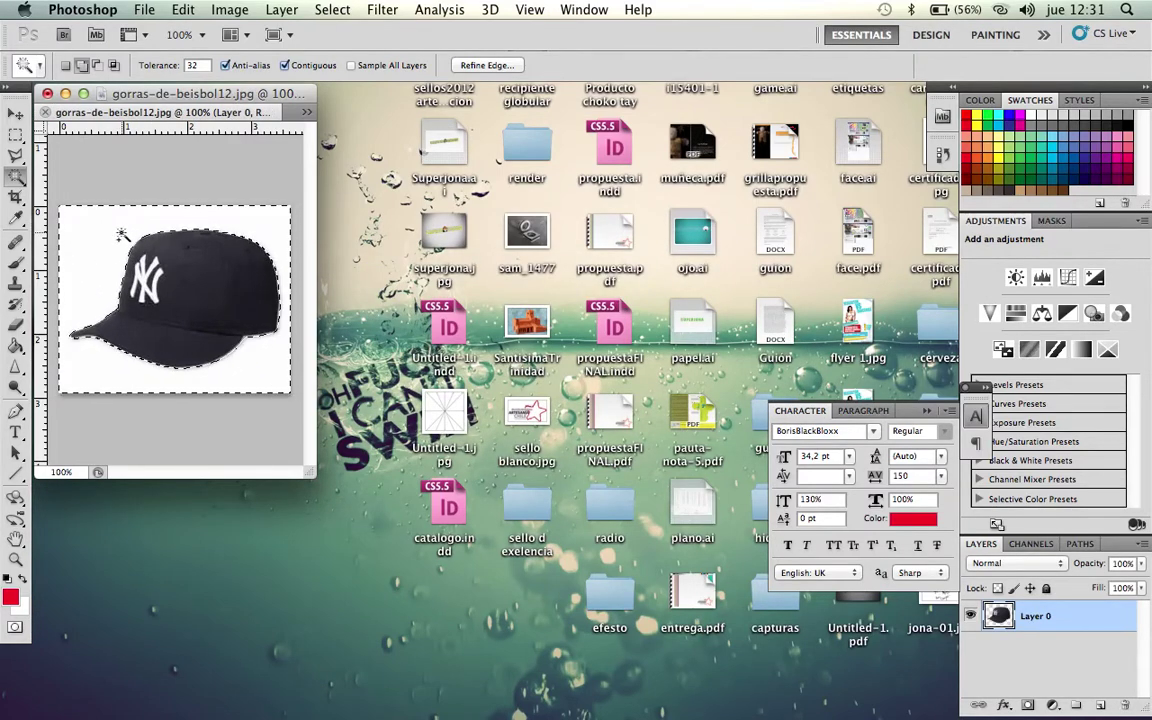
key(Delete)
click(16, 113)
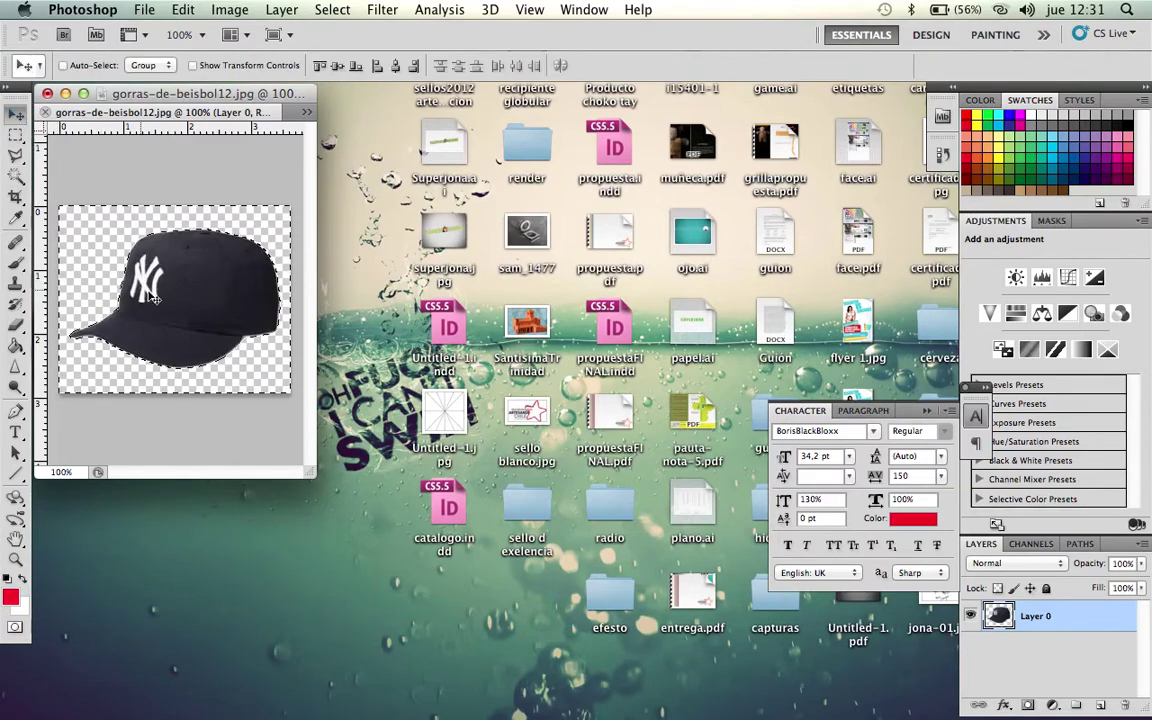
key(ctrl+d)
mouse_move(183, 317)
mouse_down()
mouse_move(165, 114)
mouse_move(180, 315)
mouse_up()
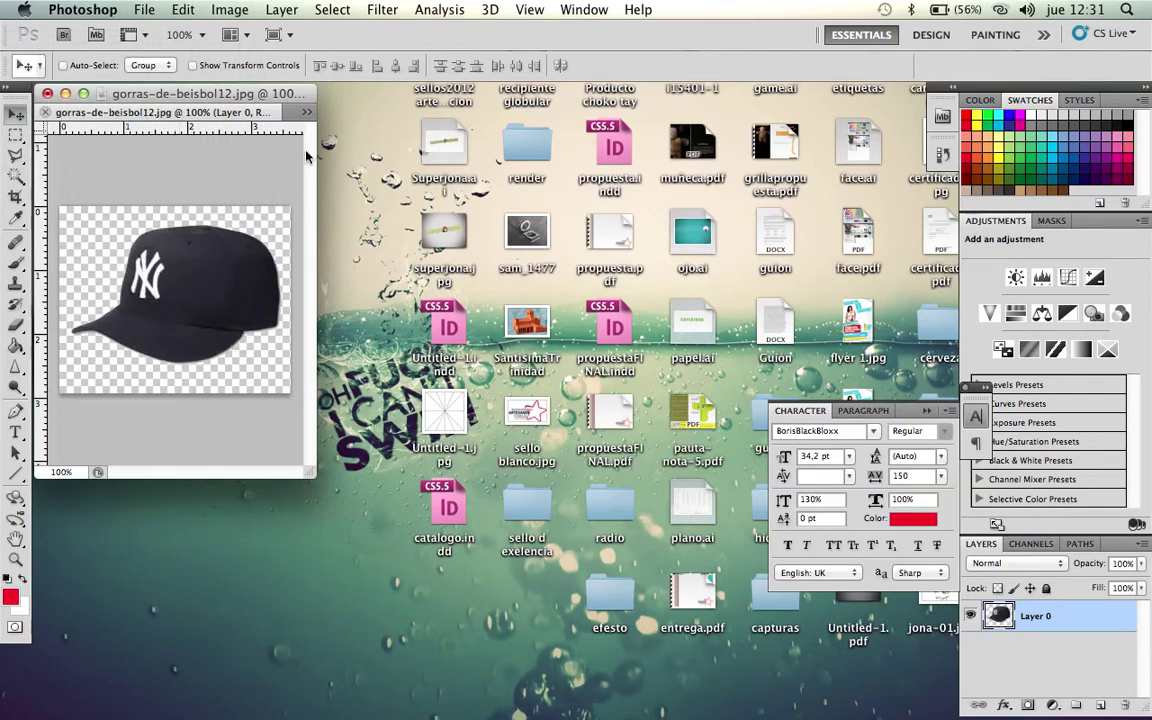
drag(307, 477, 775, 592)
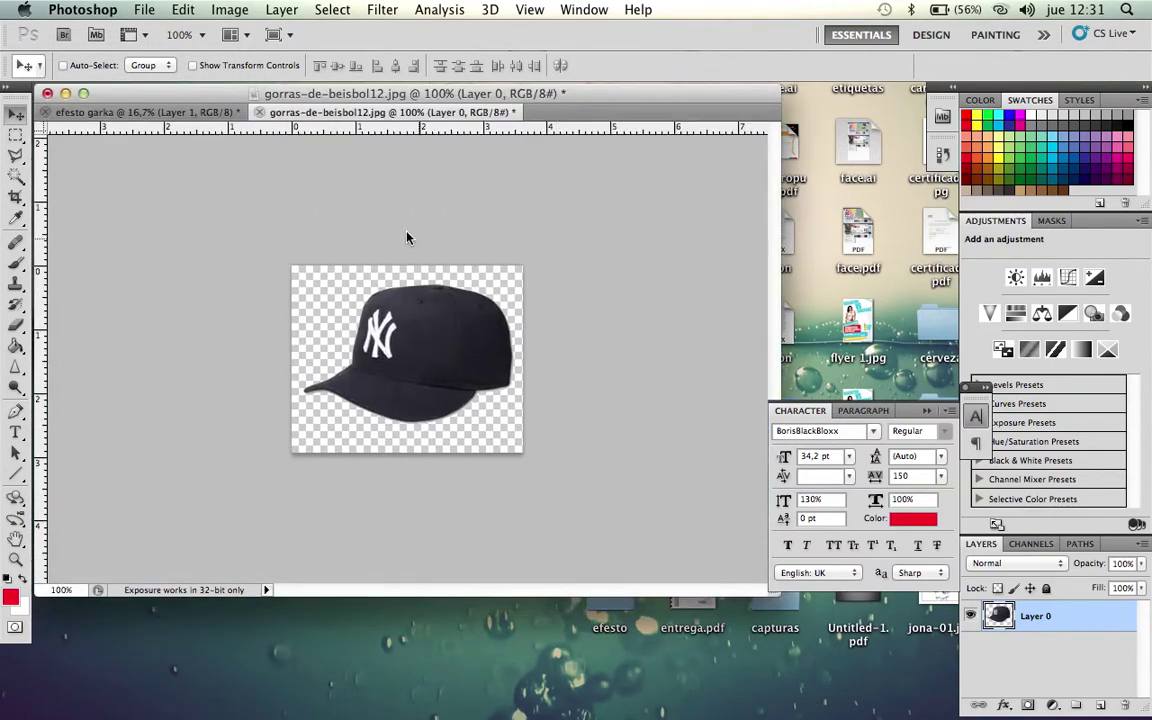
- Drag the cap into efesto garka and scale it onto the boy's head
mouse_move(350, 330)
mouse_down()
mouse_move(111, 106)
mouse_move(370, 281)
mouse_up()
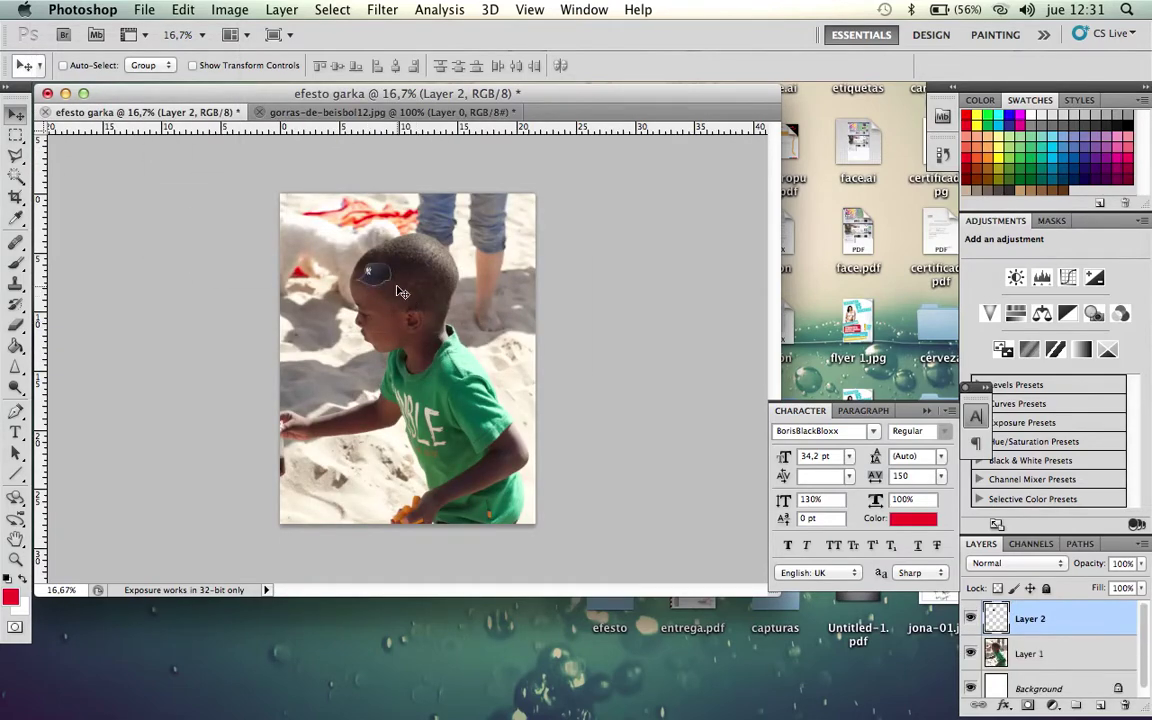
key(ctrl+t)
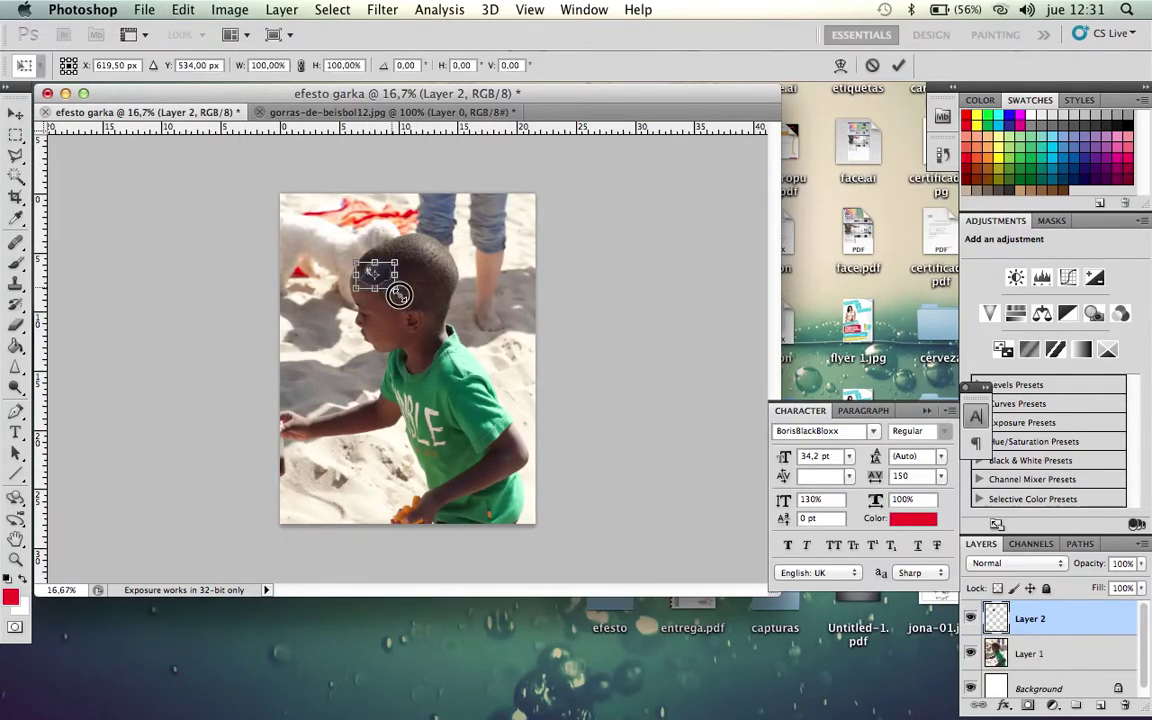
drag(392, 286, 538, 385)
drag(494, 347, 444, 280)
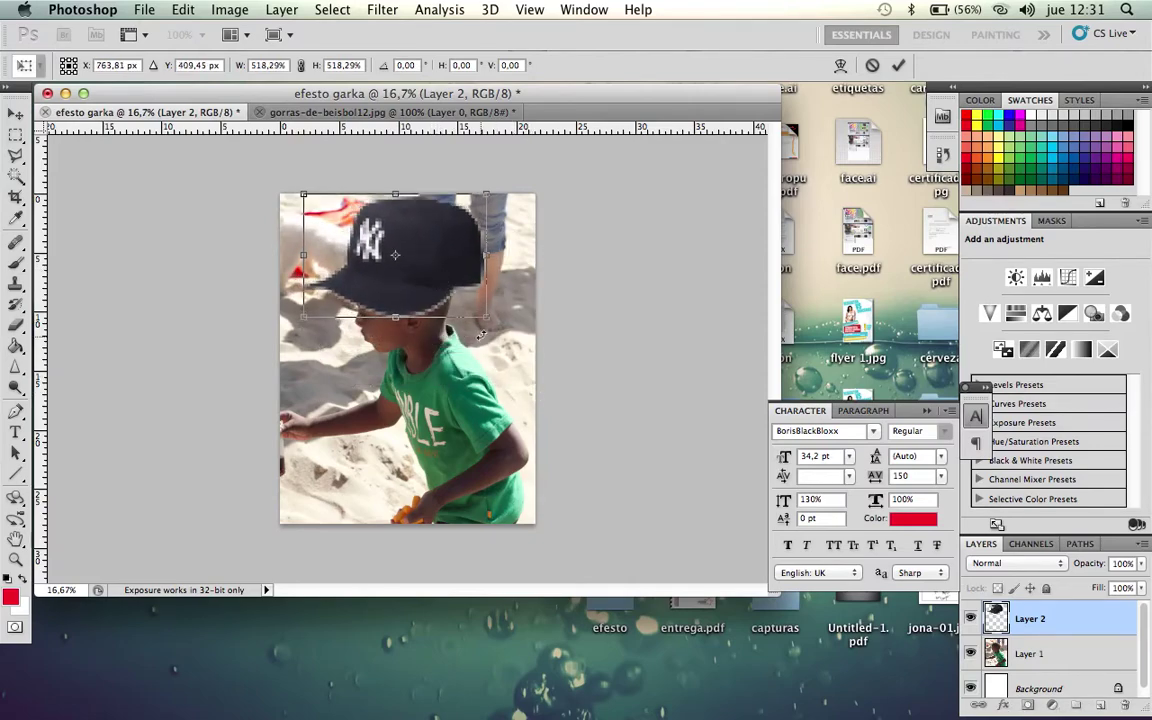
drag(488, 317, 417, 270)
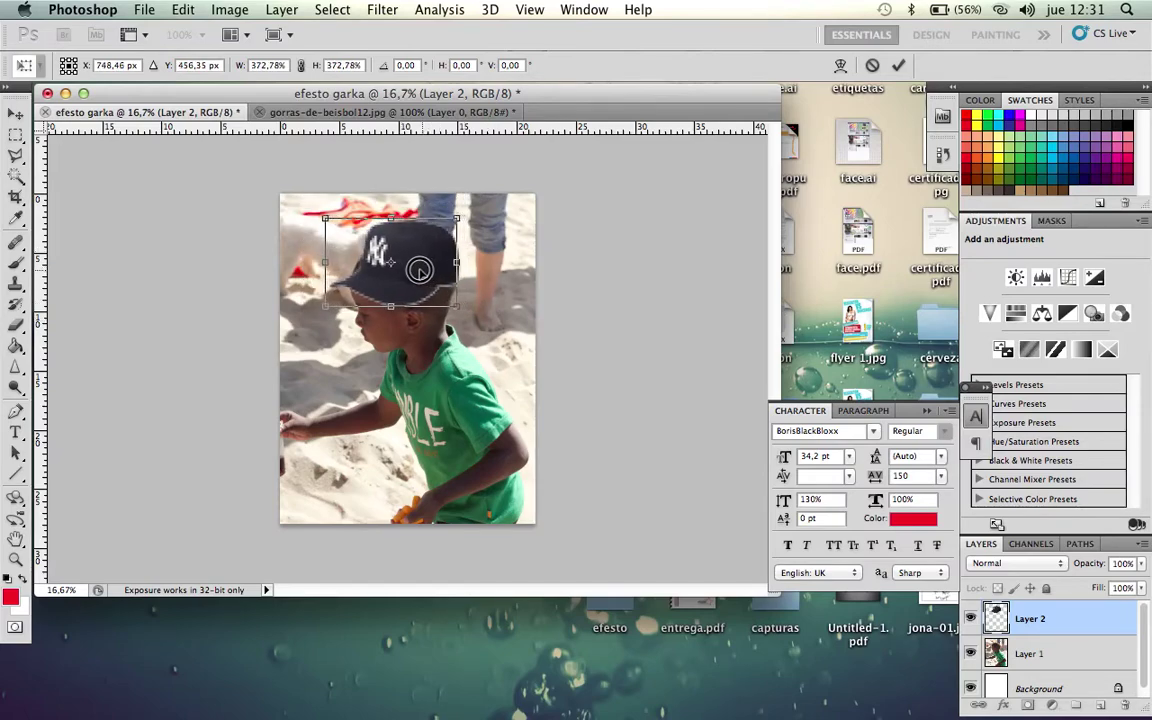
drag(454, 306, 456, 314)
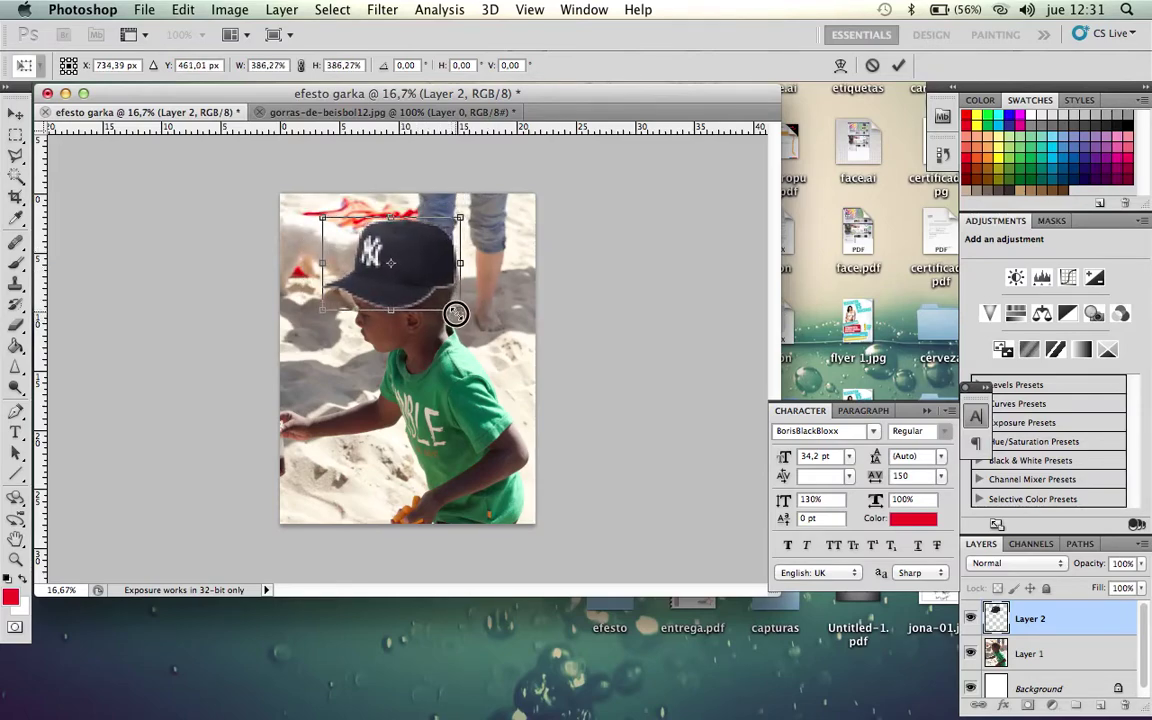
key(Return)
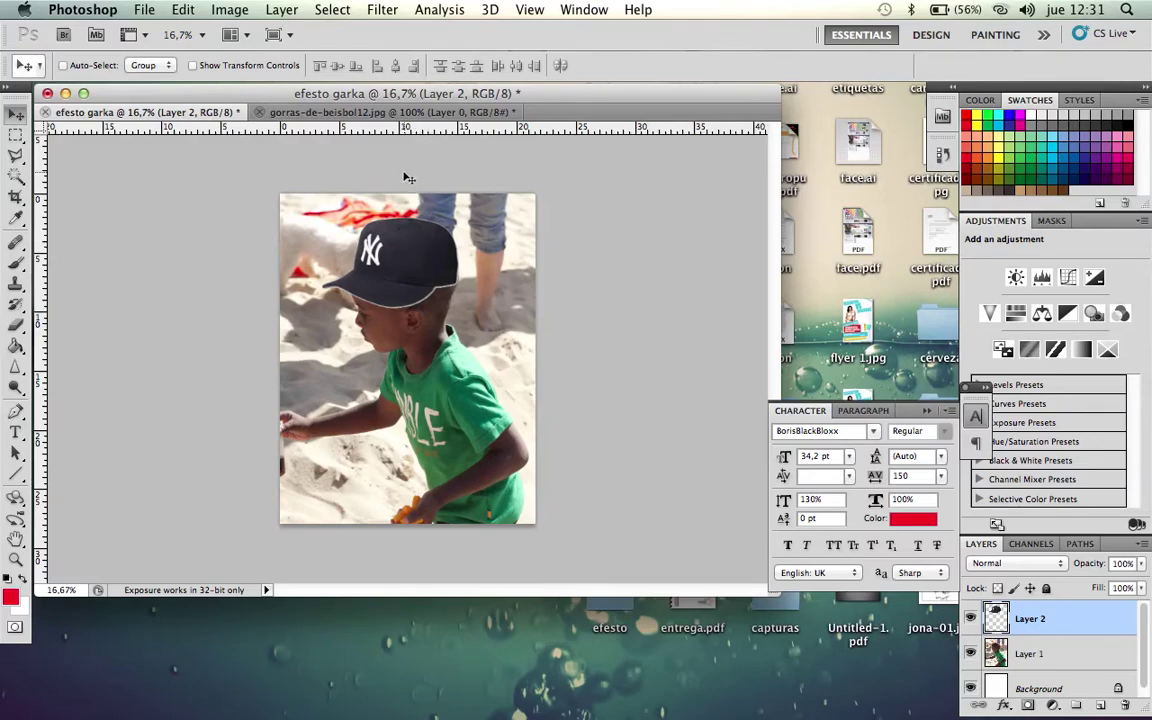
click(319, 110)
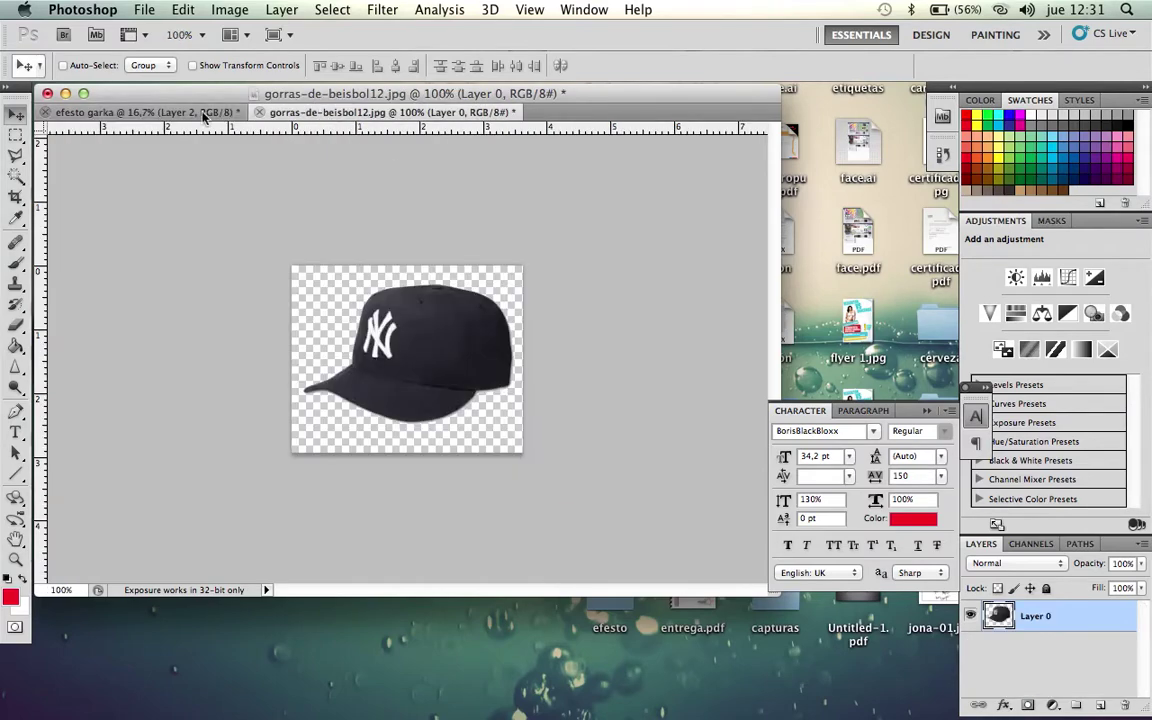
- Close the cap image without saving and open codi732.1928g.jpg
click(259, 112)
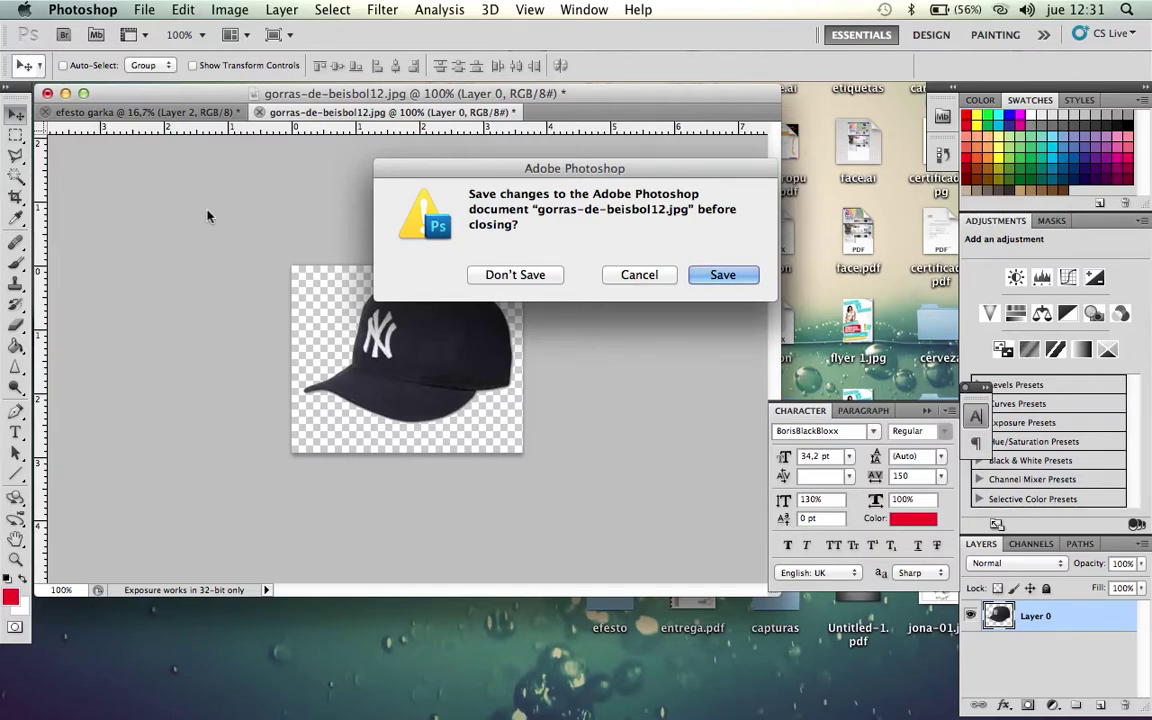
click(520, 279)
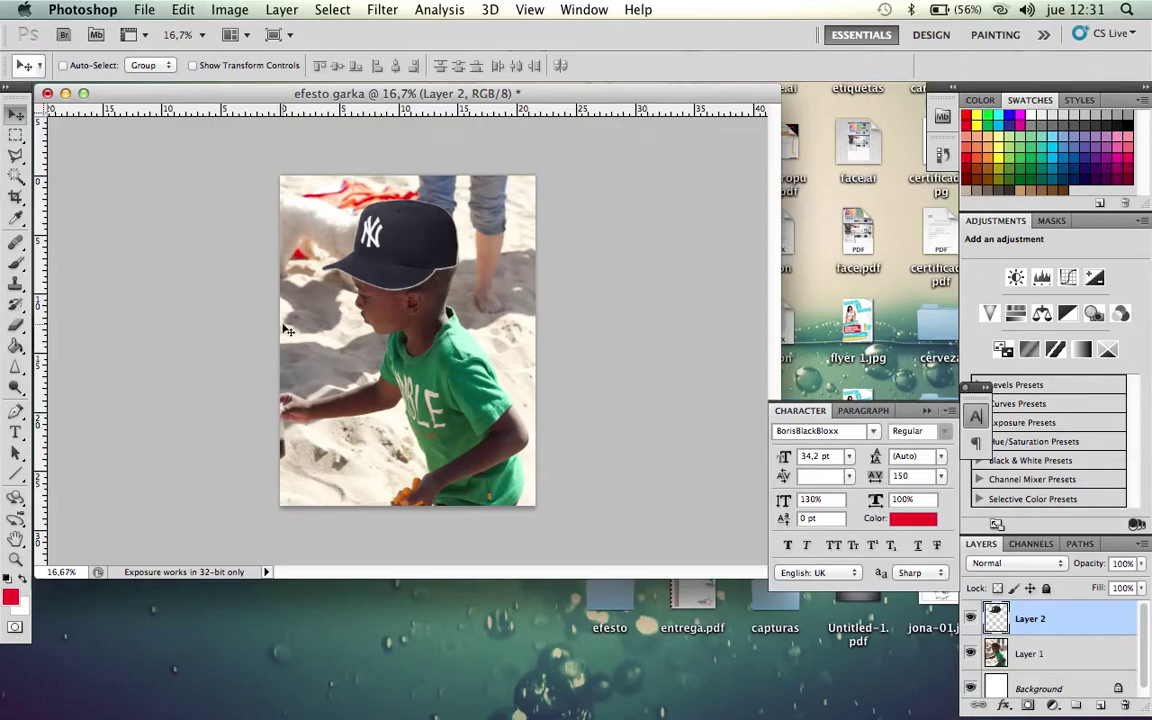
click(145, 10)
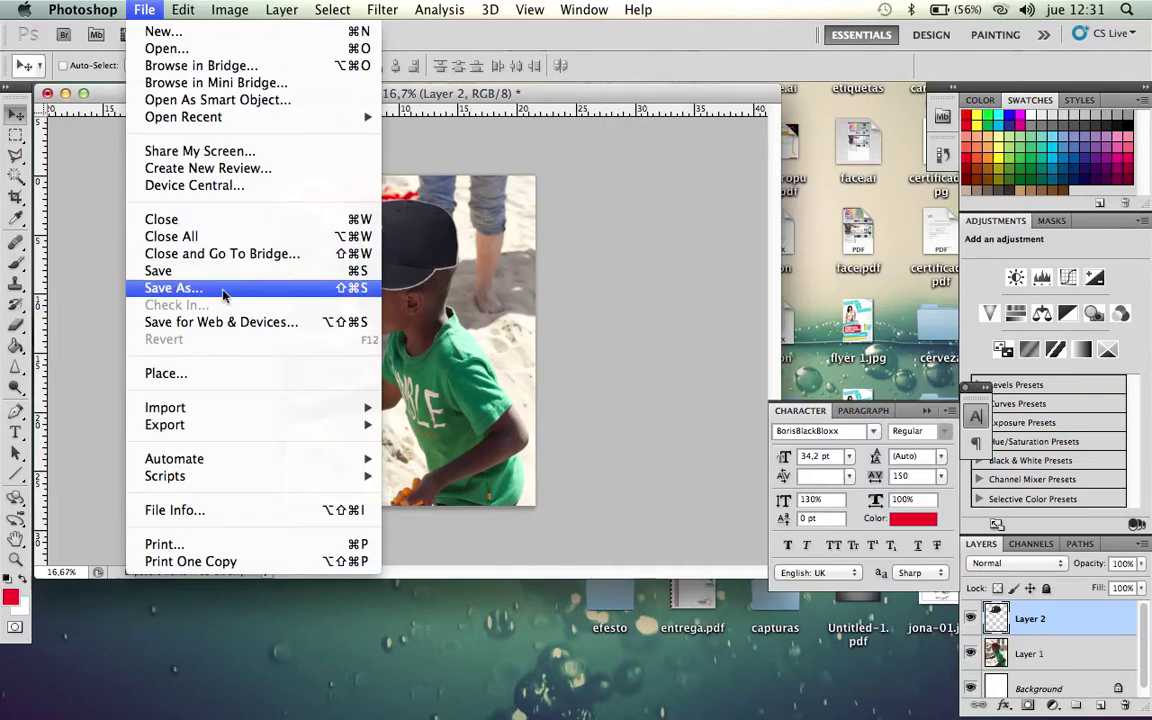
click(250, 48)
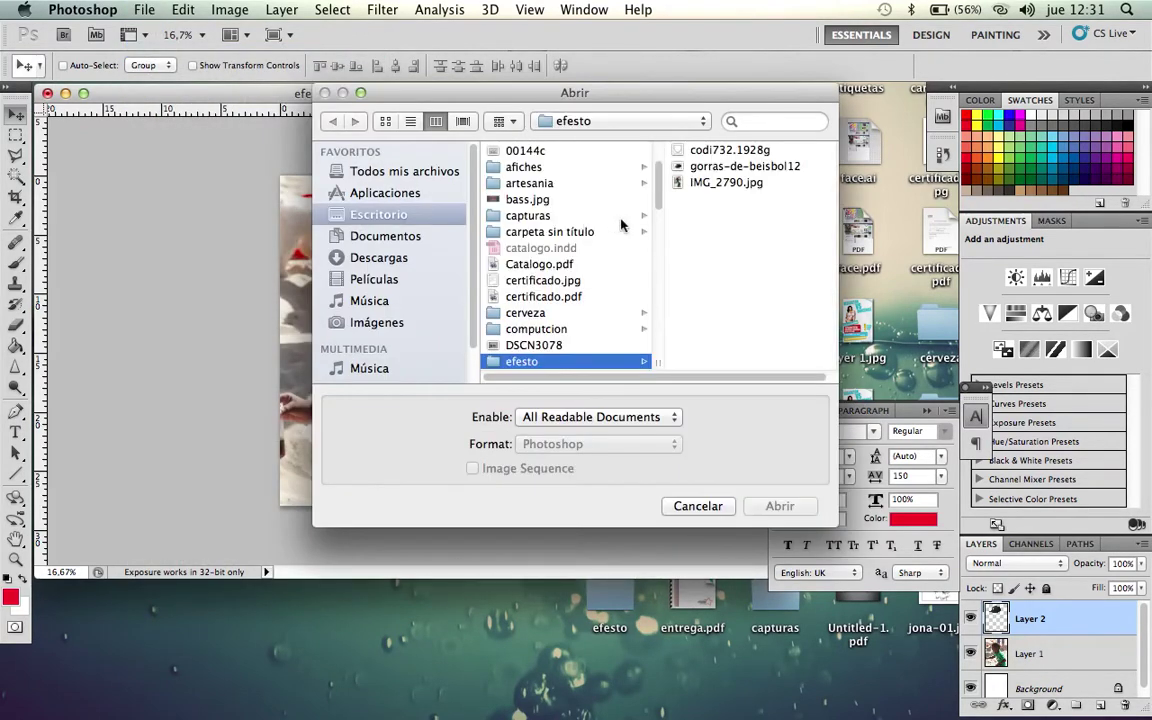
click(725, 152)
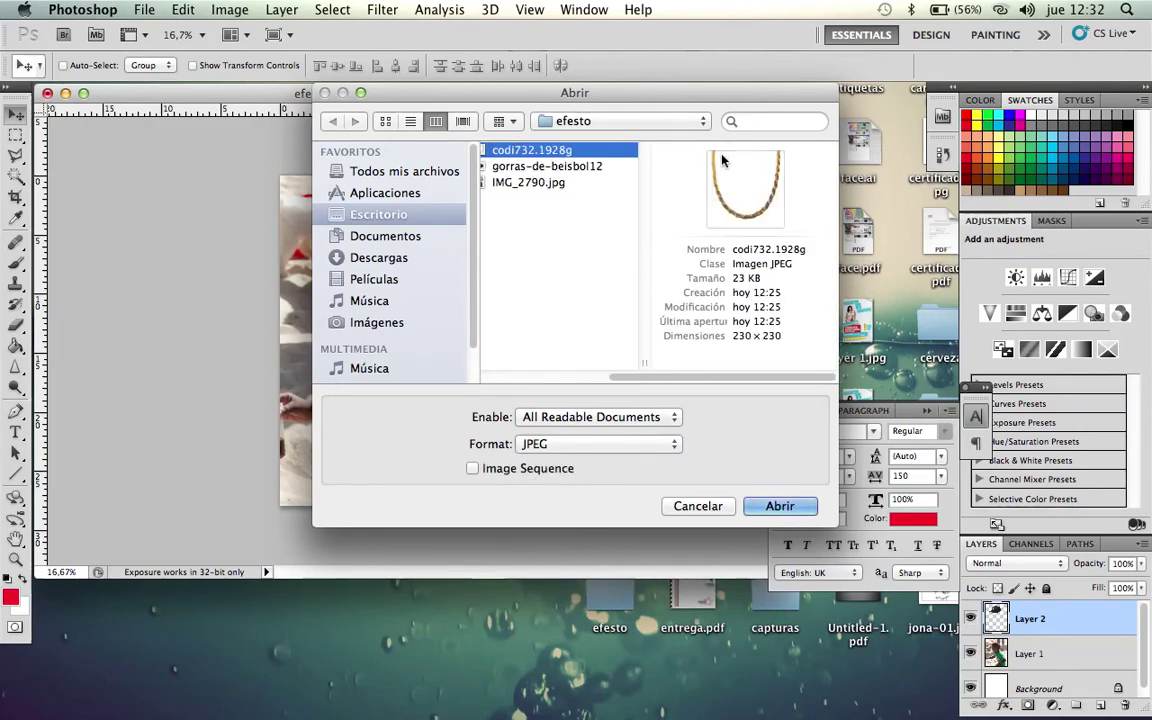
click(766, 510)
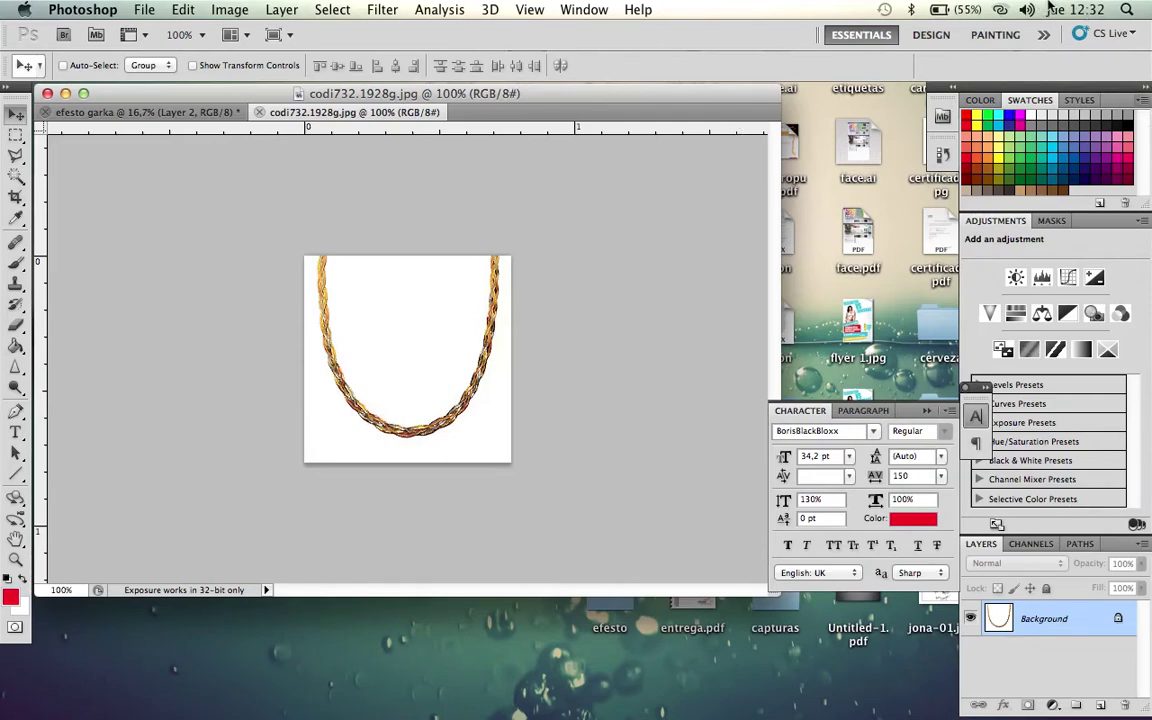
- Magic-wand the white inside and around the chain, unlock Background as Layer 0, and delete it
key(w)
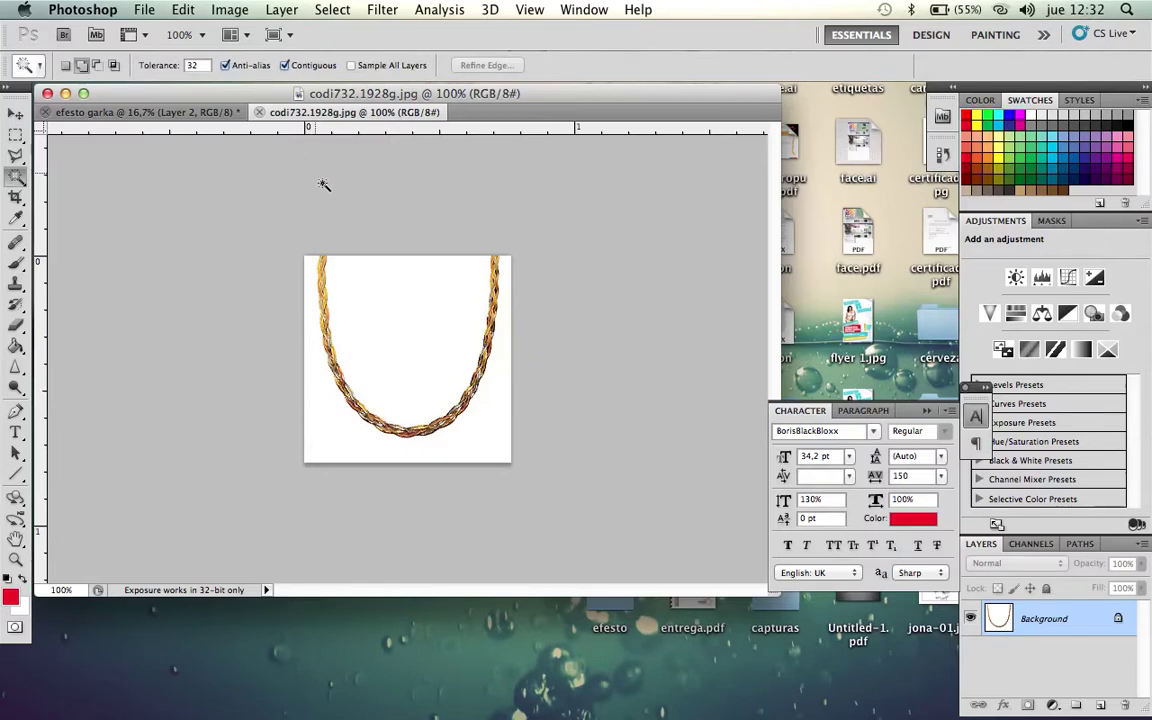
click(384, 341)
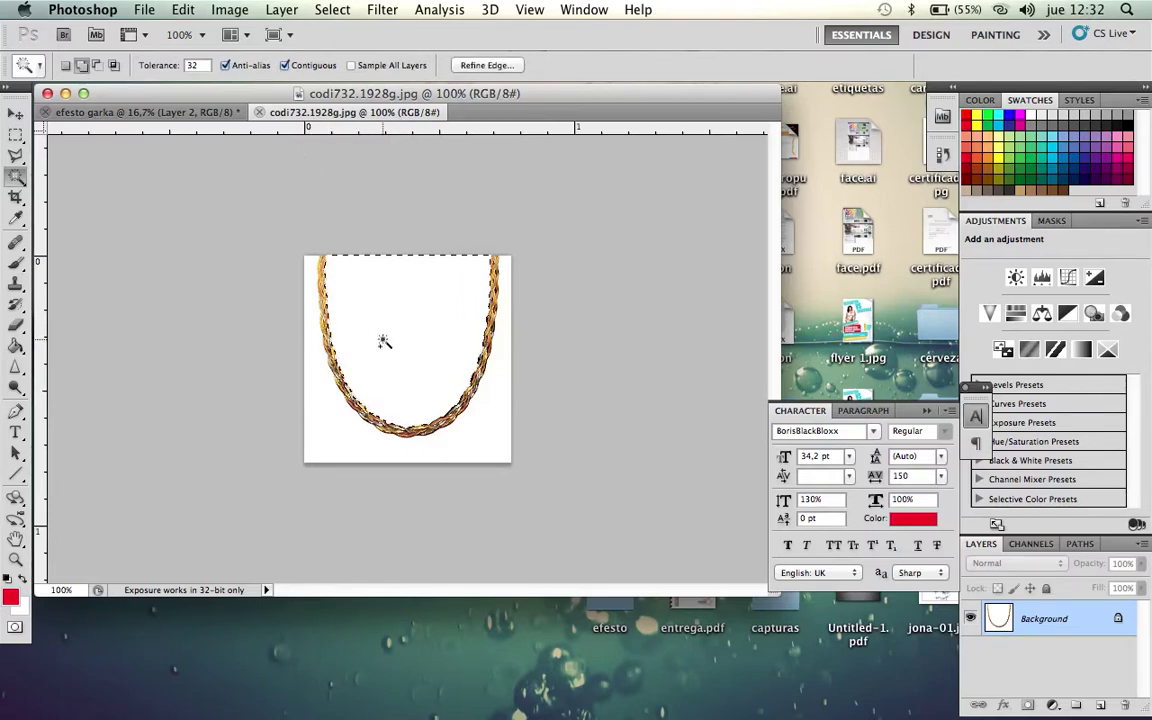
click(82, 65)
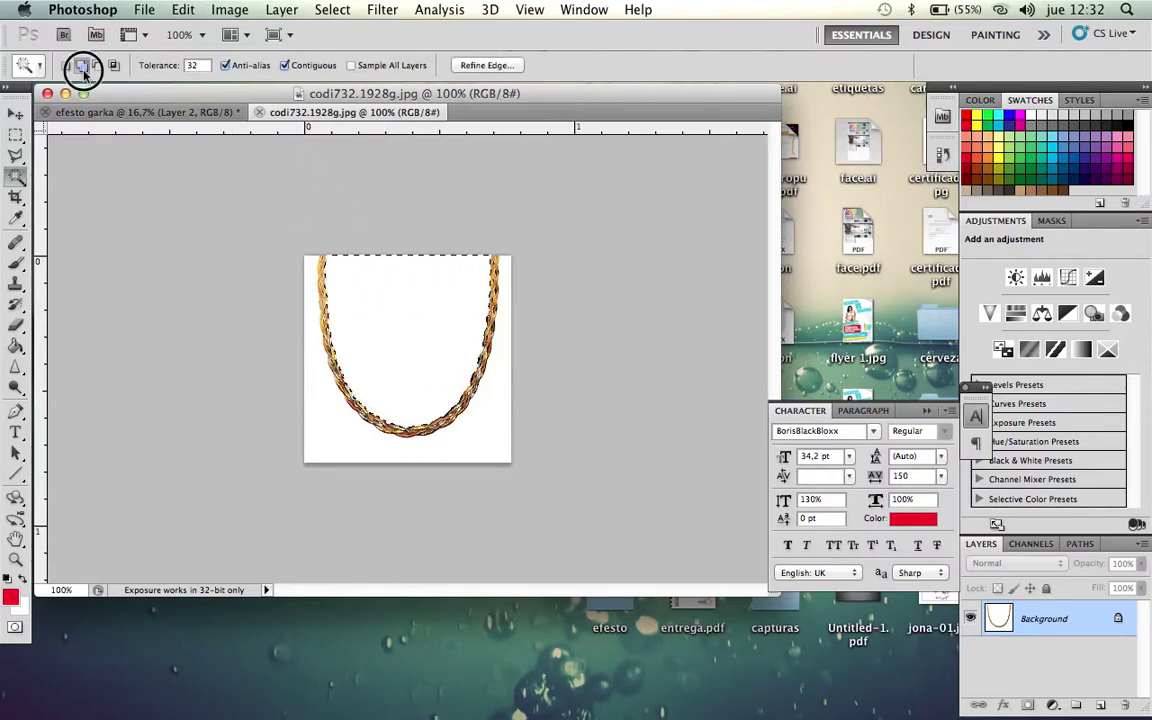
click(363, 447)
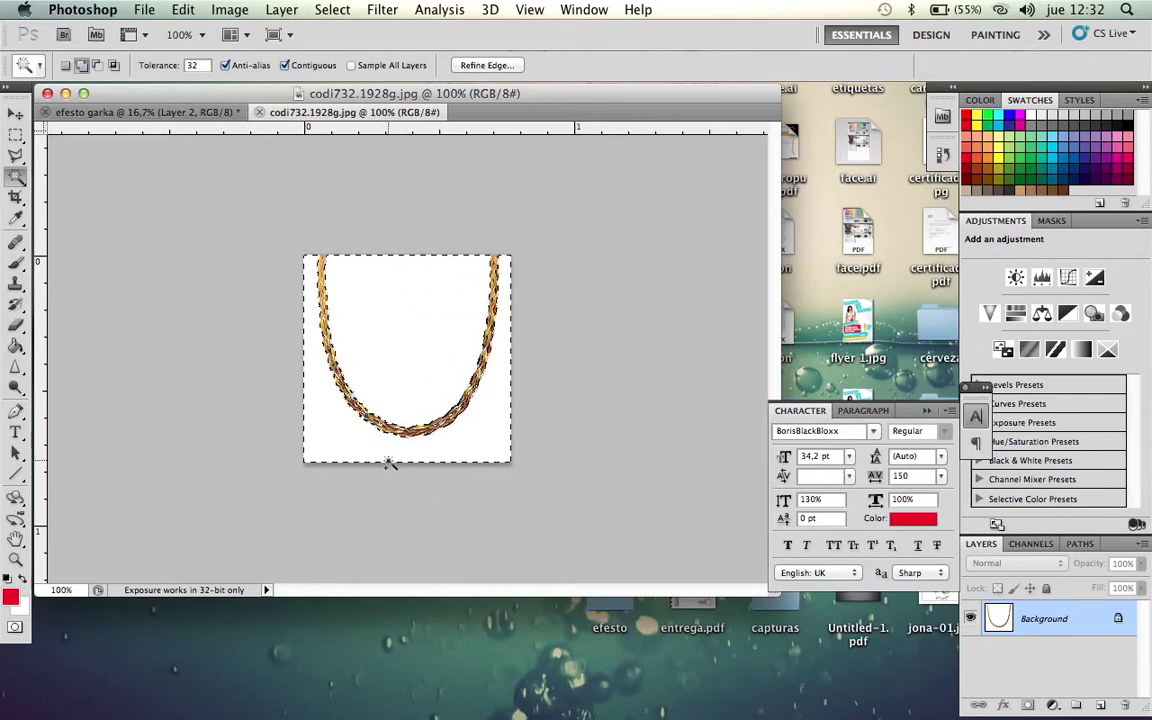
key(BackSpace)
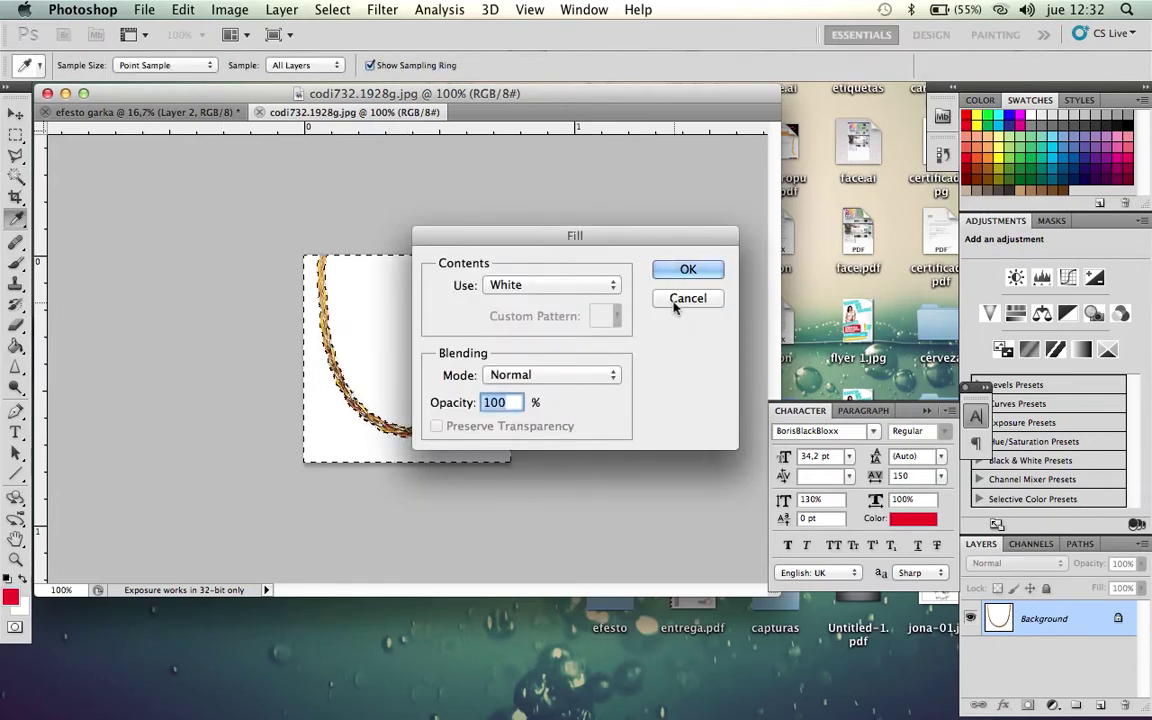
click(686, 299)
double_click(1070, 619)
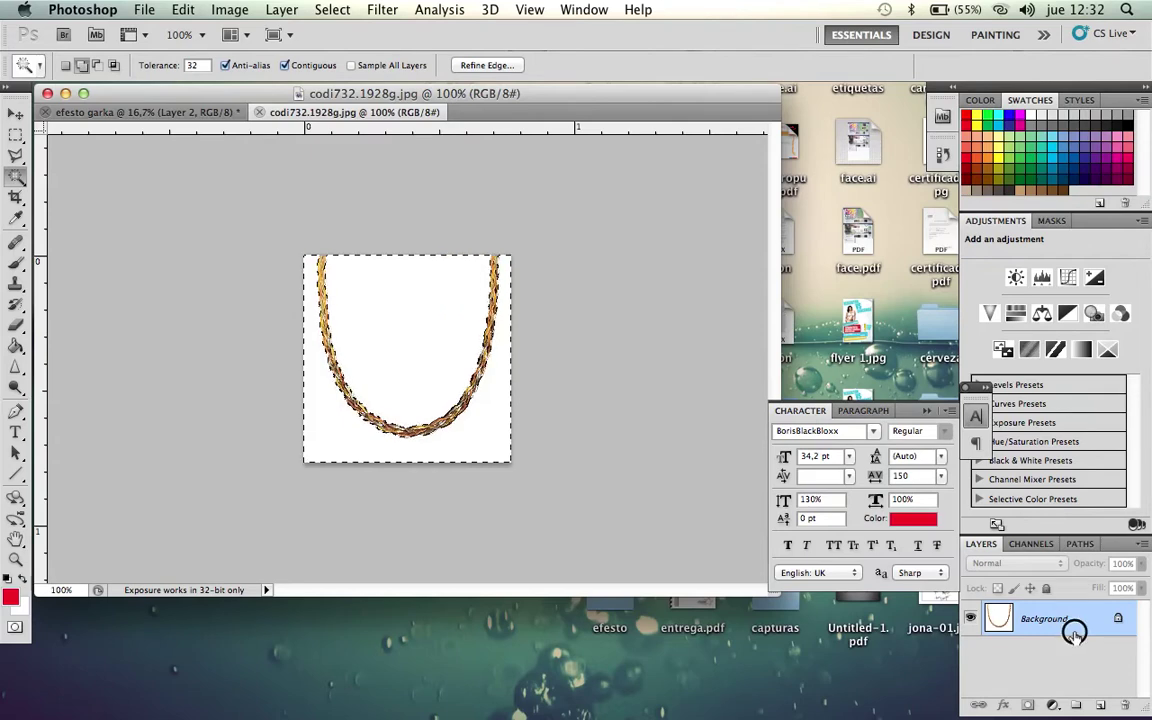
click(726, 301)
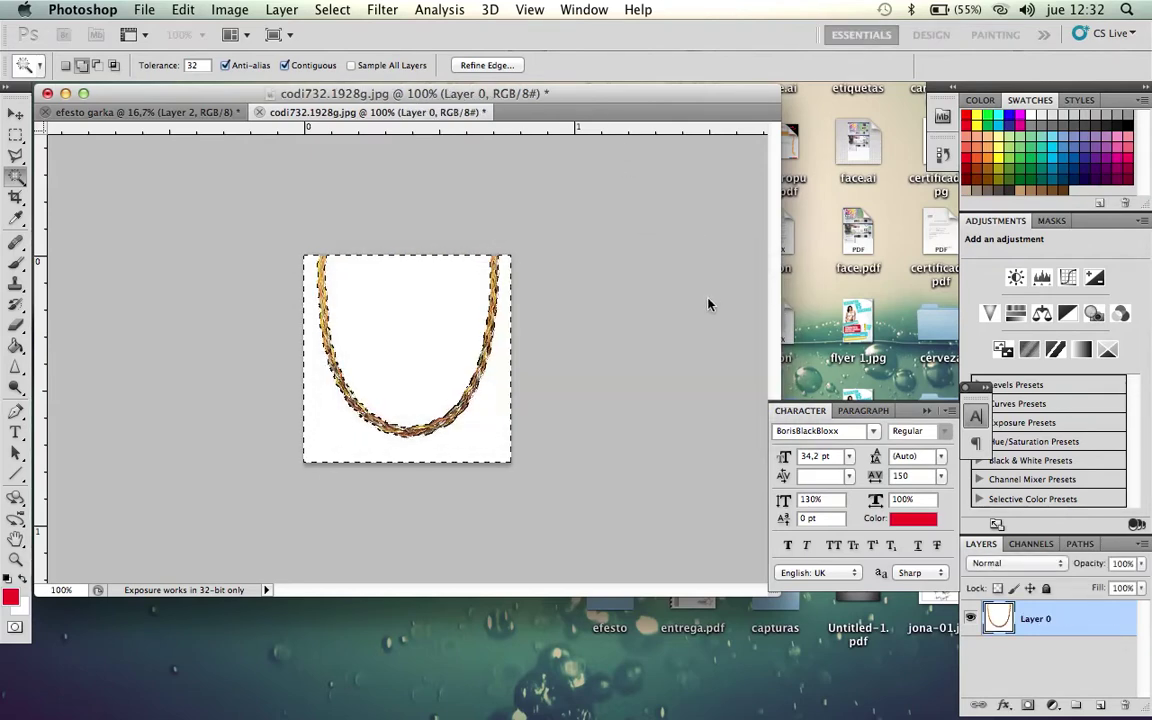
key(Delete)
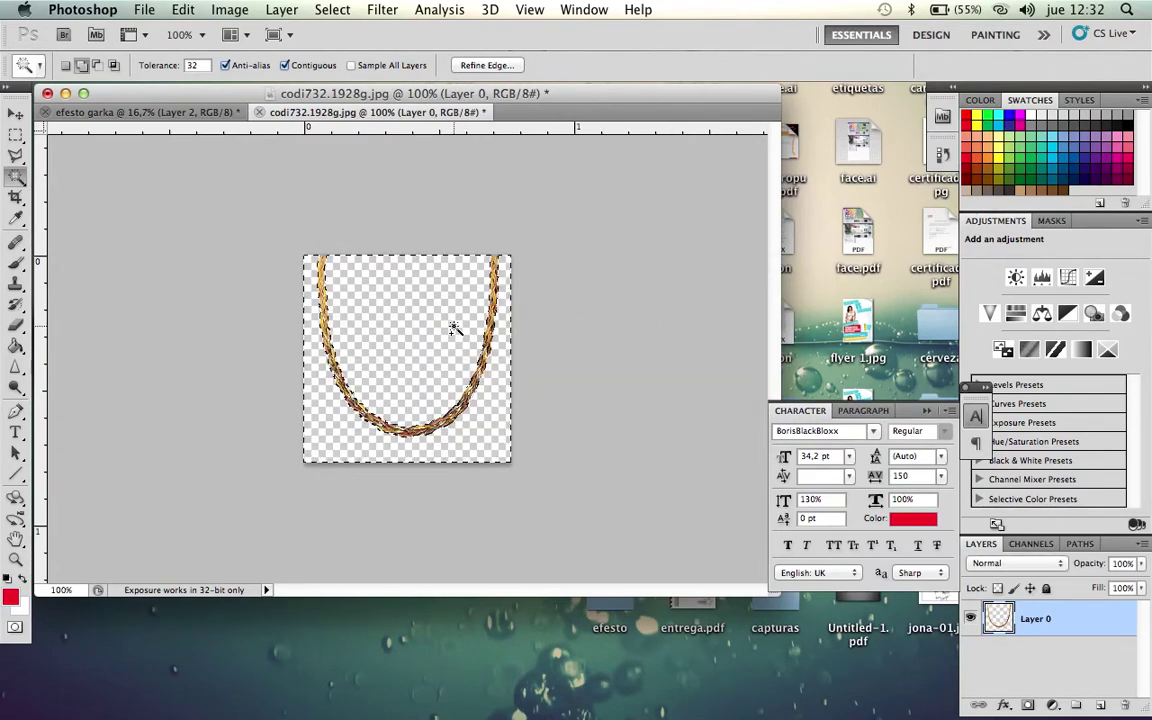
key(super+d)
click(16, 116)
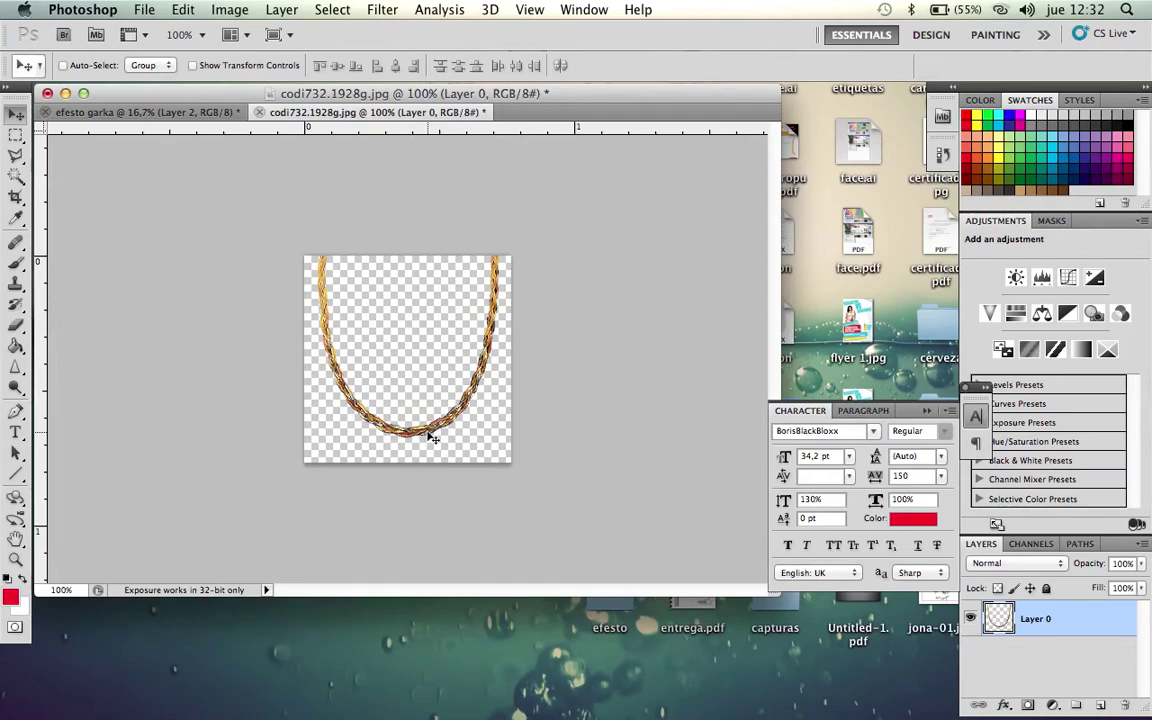
- Drag the gold necklace into efesto garka, scale it about 305% and fit it around the boy's neck
drag(432, 437, 216, 133)
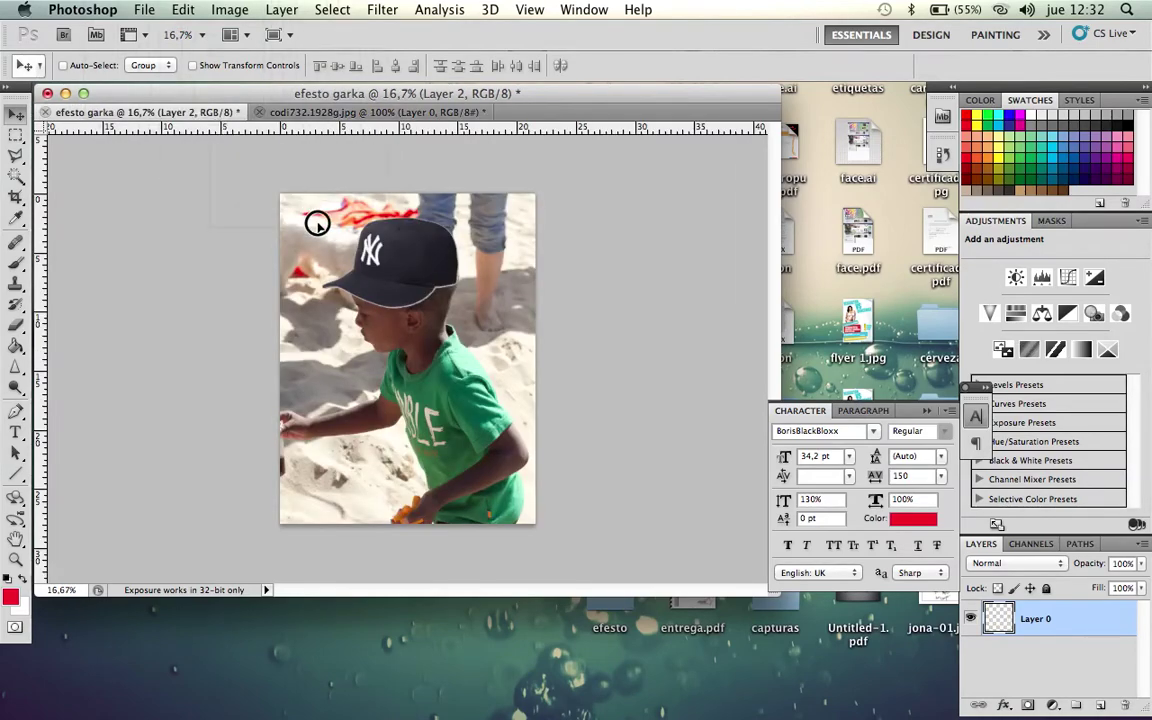
mouse_move(191, 113)
mouse_down()
mouse_move(432, 429)
mouse_move(436, 459)
mouse_move(449, 444)
mouse_up()
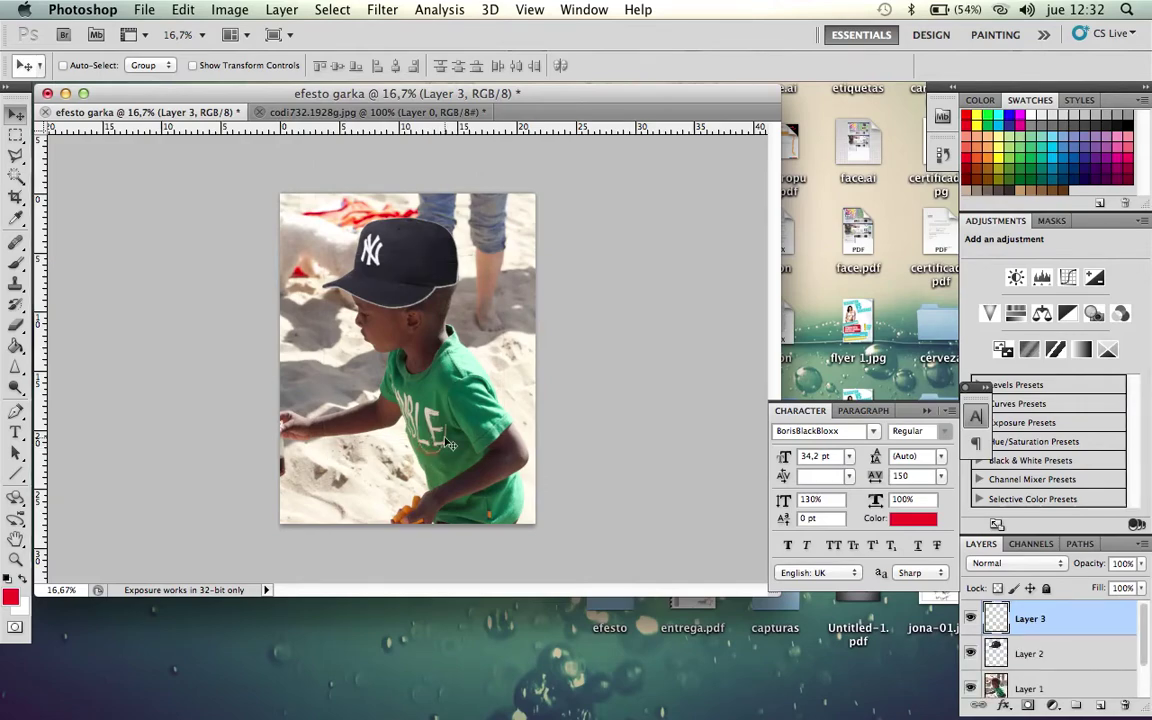
key(ctrl+t)
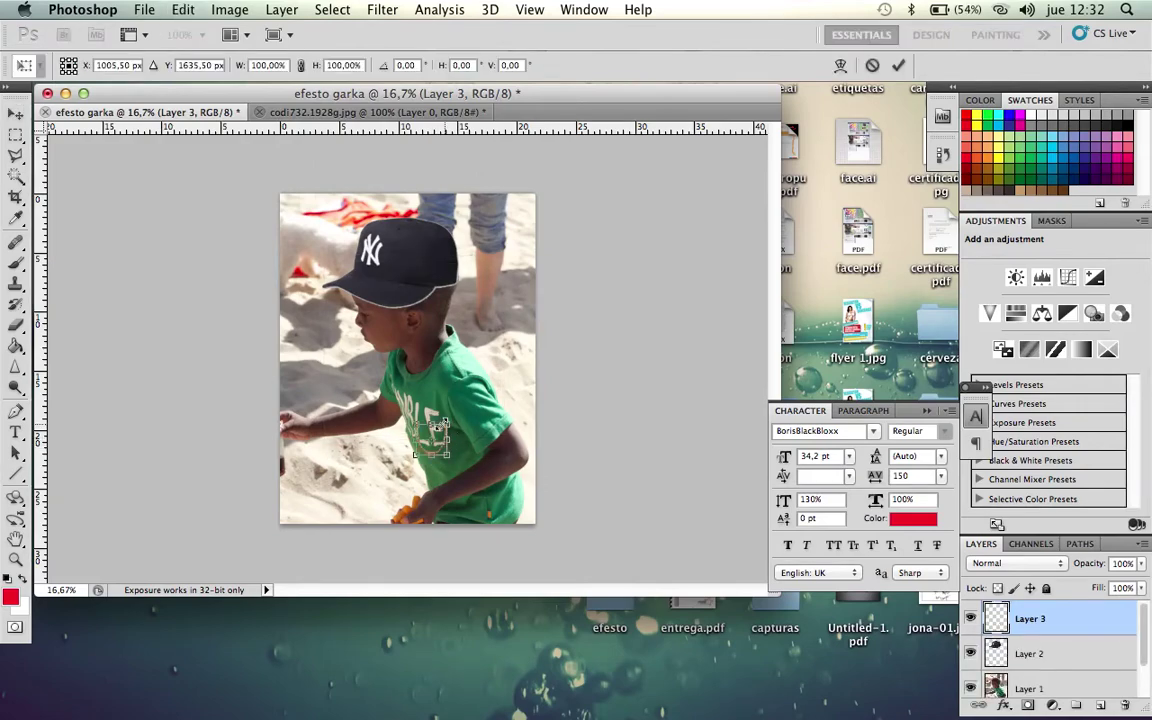
drag(449, 425, 510, 362)
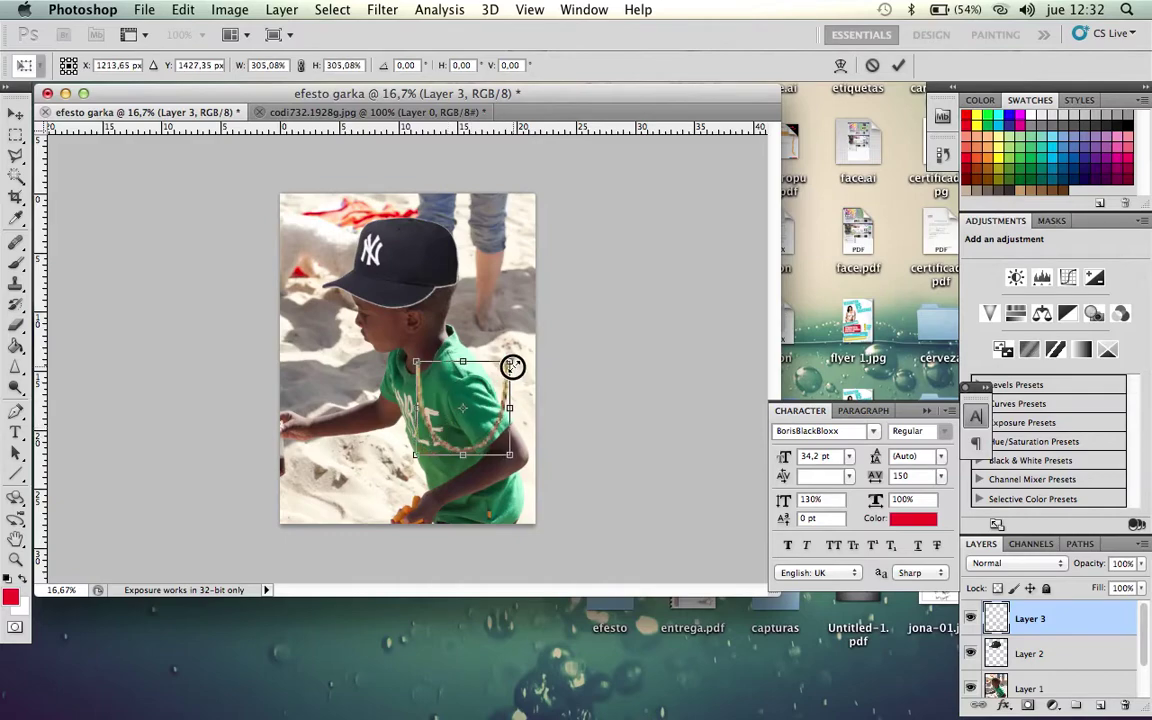
drag(500, 438, 453, 420)
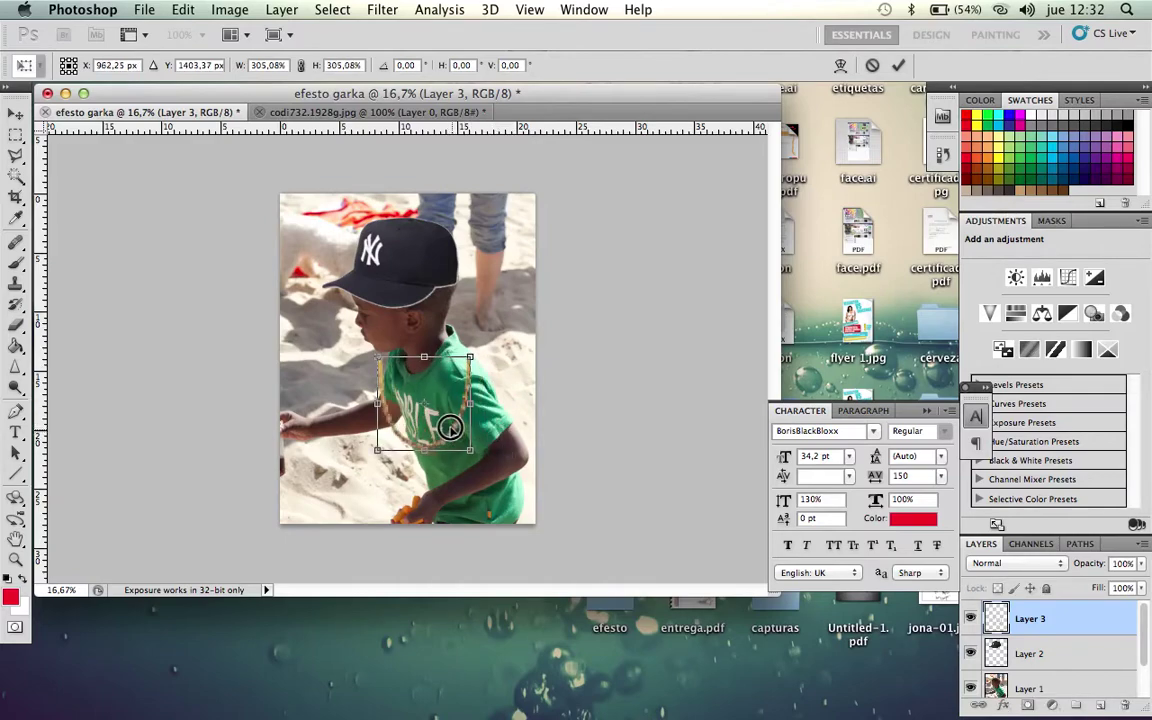
drag(453, 420, 457, 426)
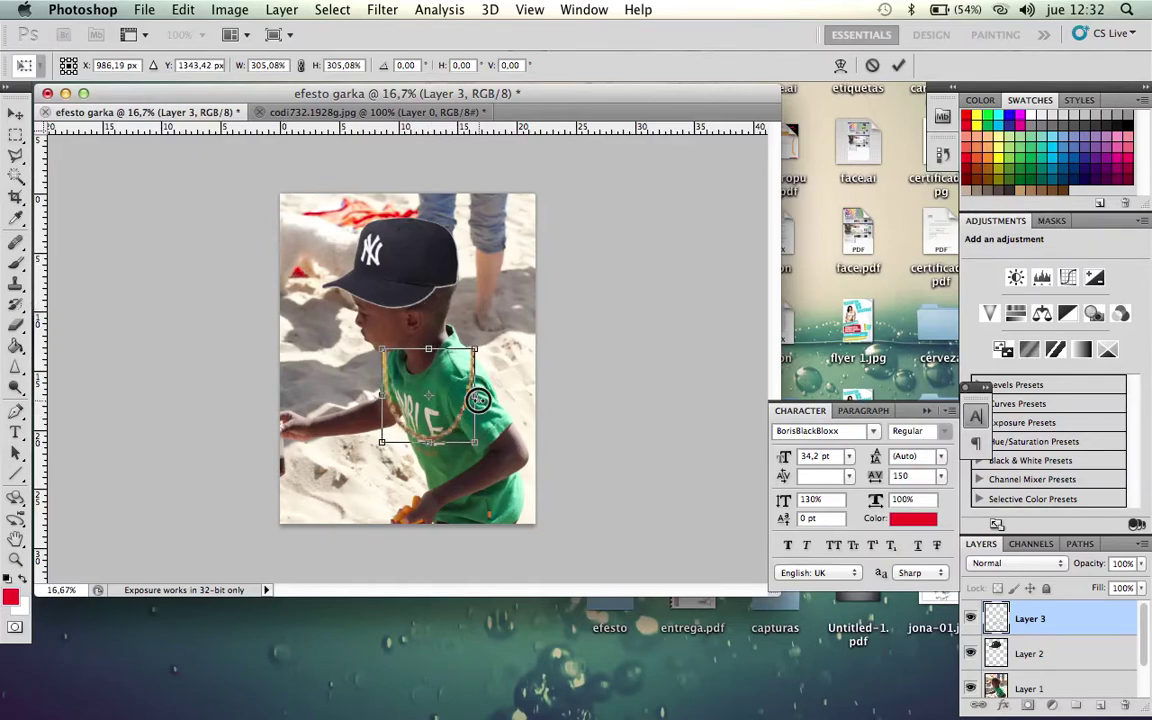
drag(477, 399, 447, 386)
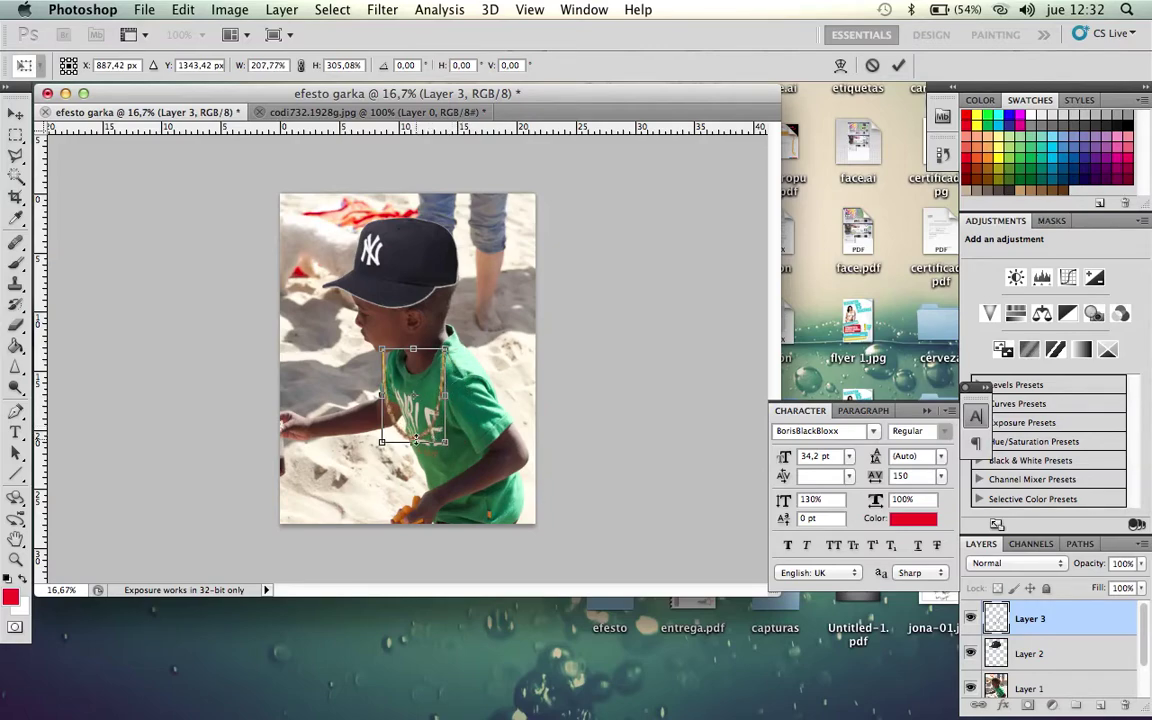
drag(419, 436, 393, 385)
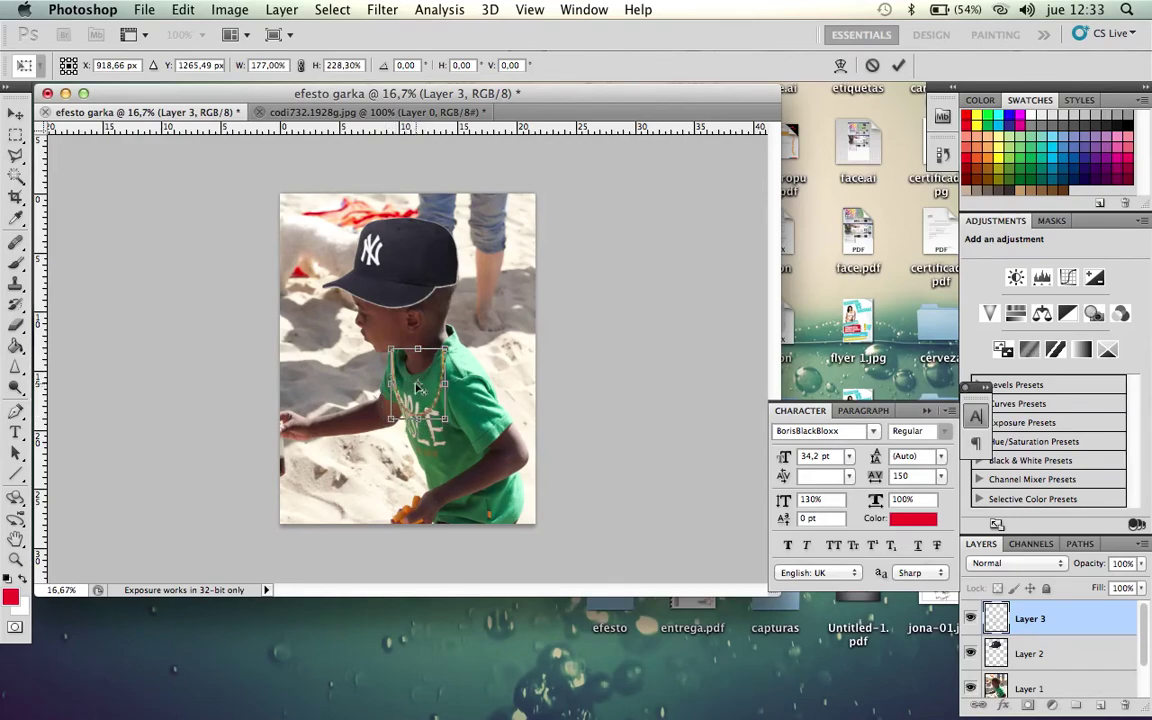
key(Return)
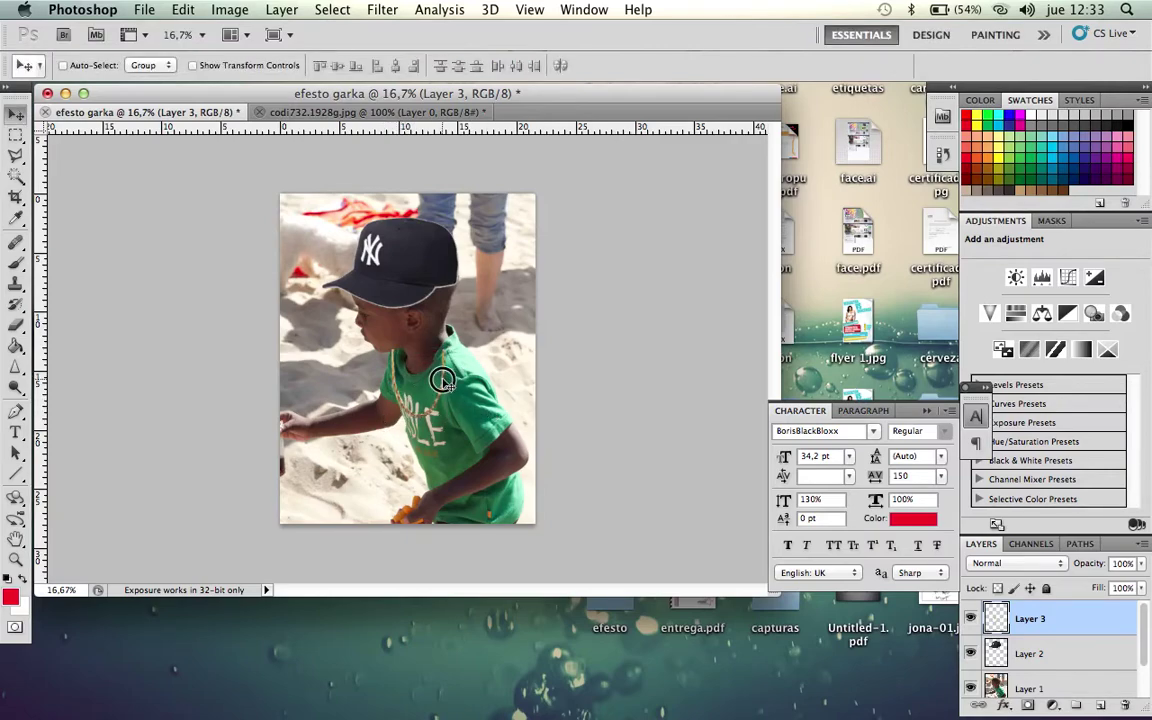
- Zoom the beach photo to 25% and enlarge its document window
key(z)
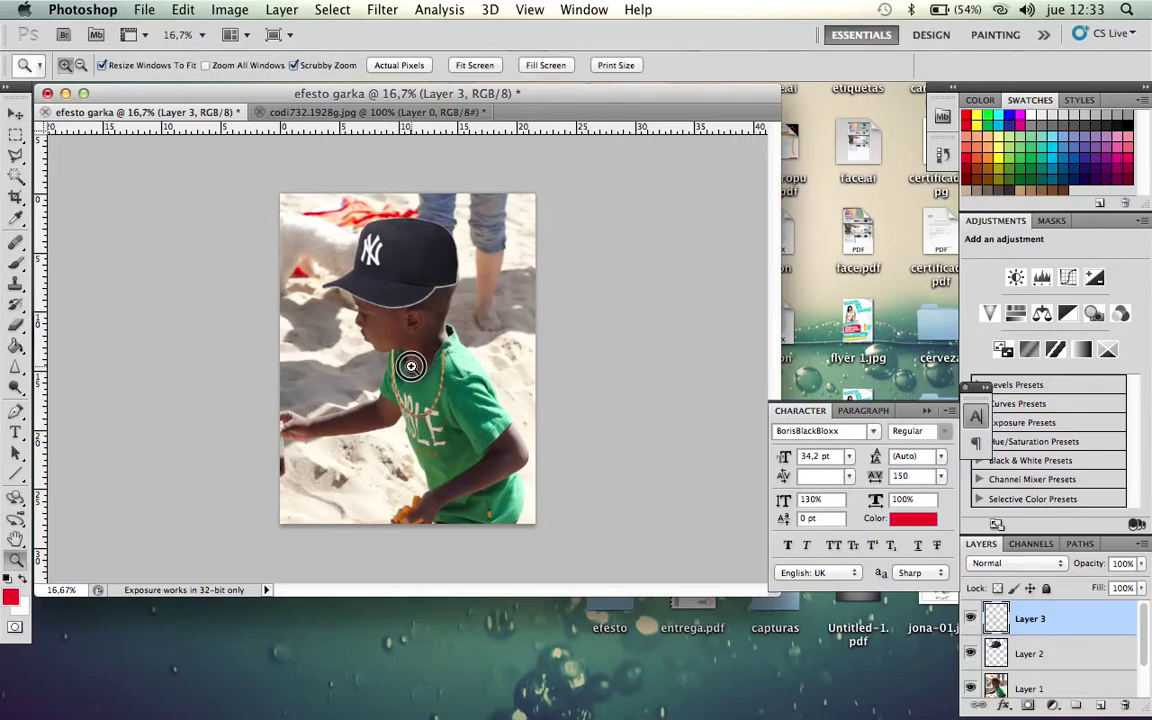
click(404, 368)
key(v)
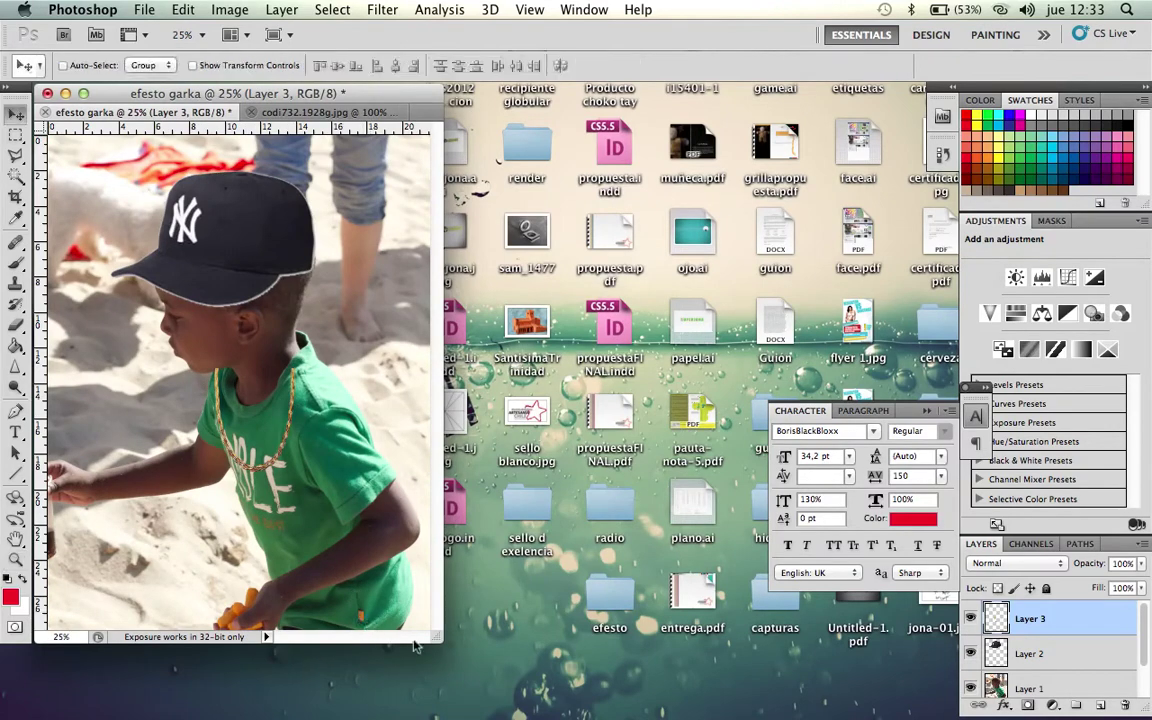
drag(438, 636, 683, 710)
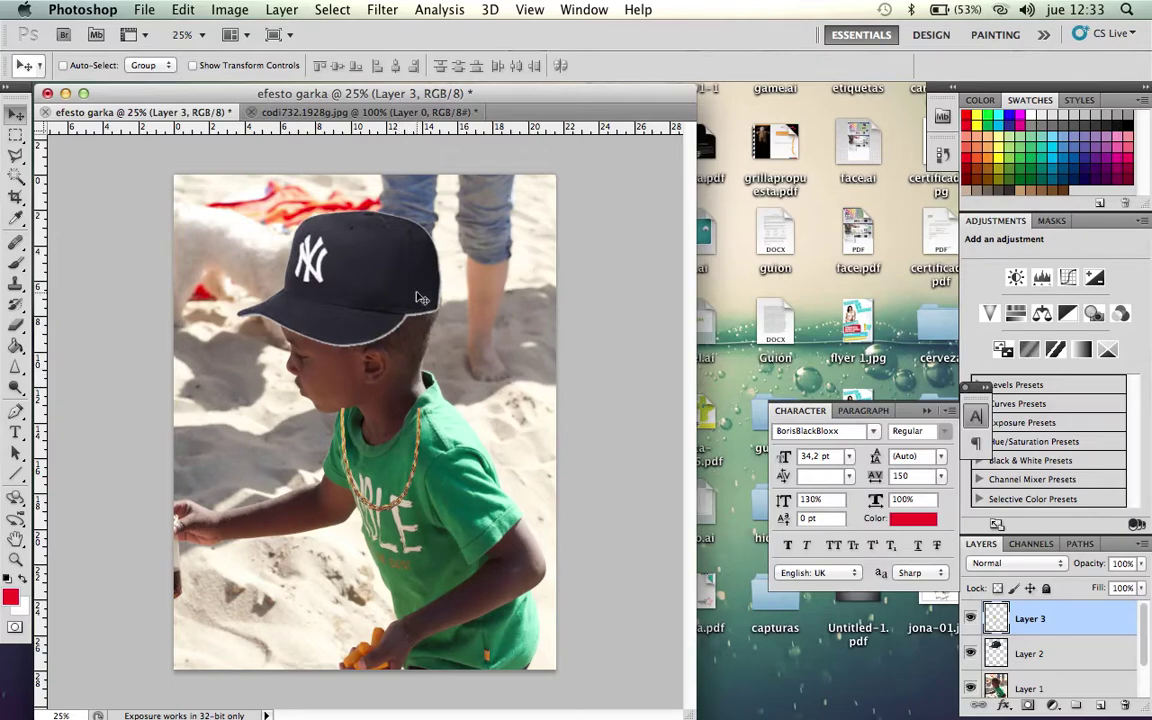
click(1062, 679)
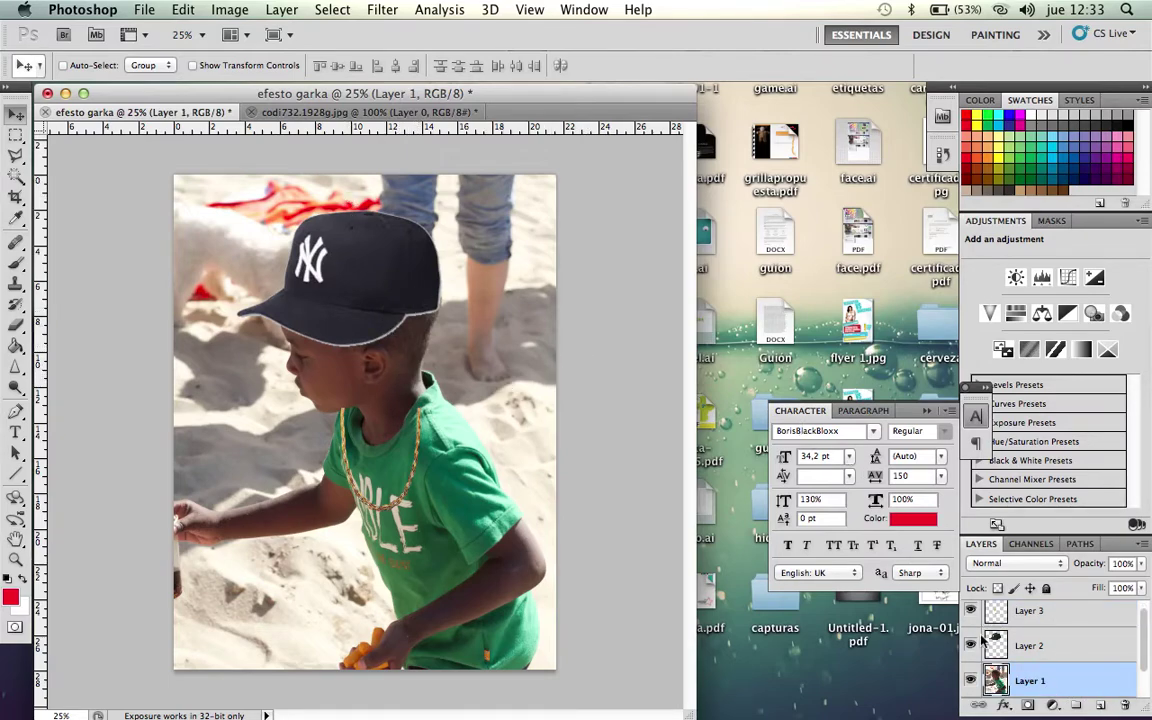
- Darken the beach photo layer with Brightness/Contrast at brightness -73 and a slight contrast boost
click(228, 10)
mouse_move(260, 65)
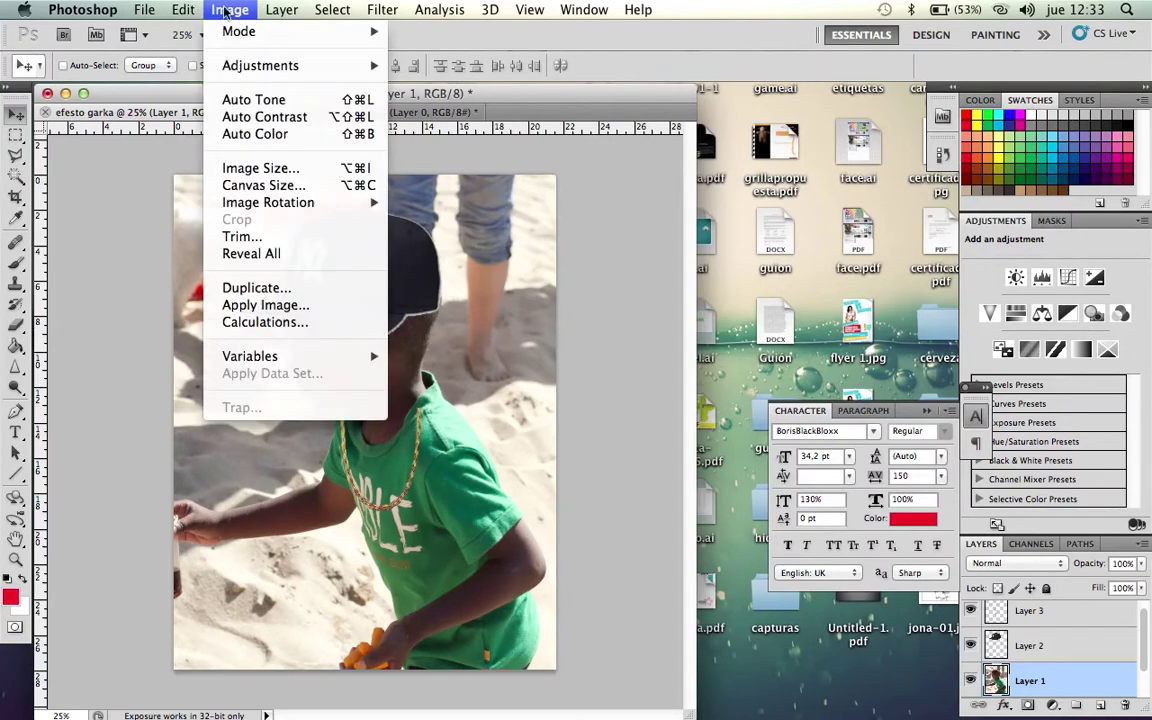
click(462, 66)
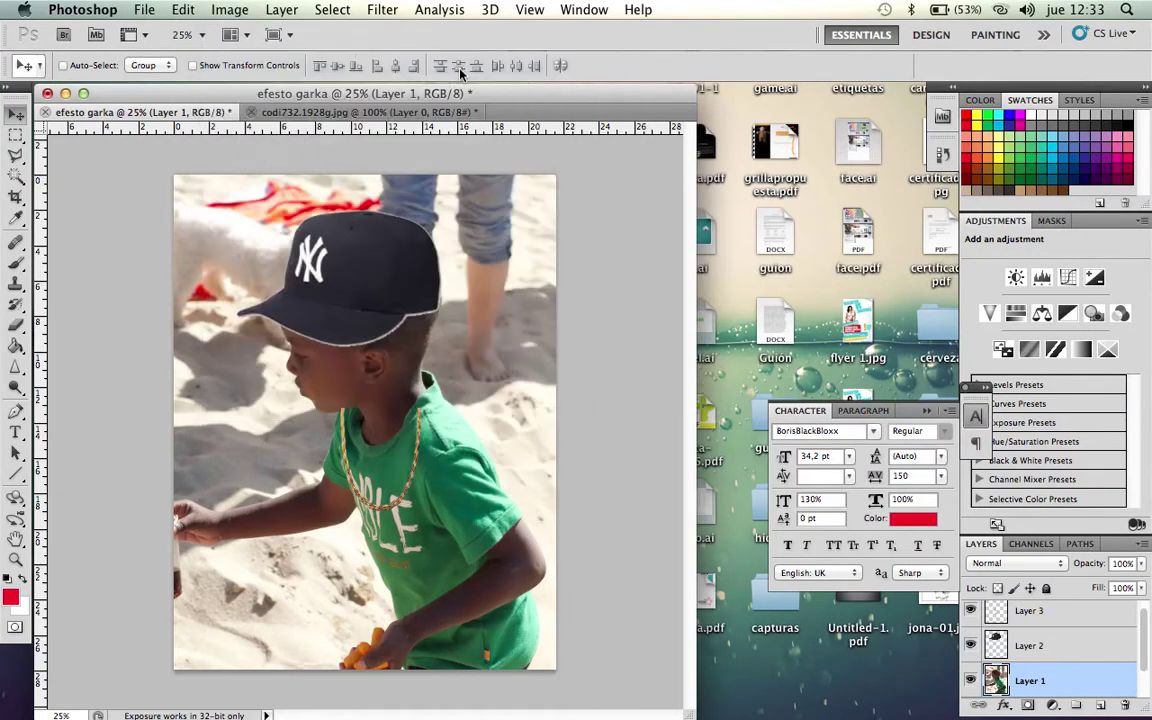
drag(651, 412, 606, 413)
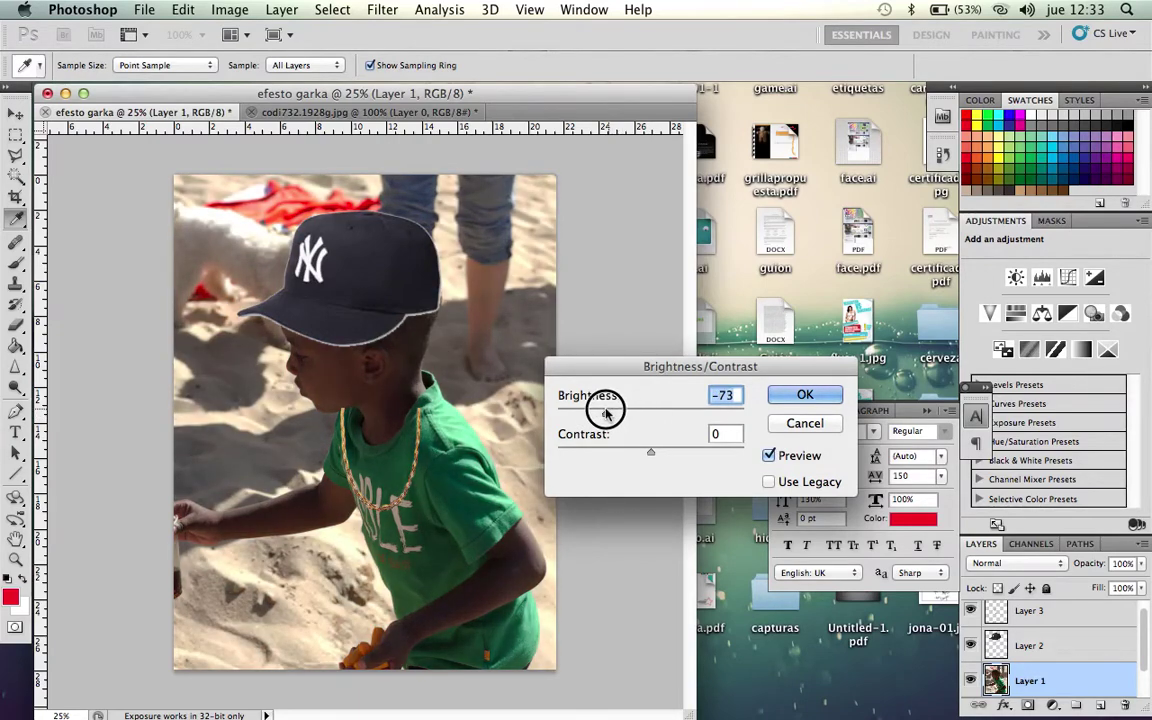
drag(652, 452, 703, 455)
click(805, 396)
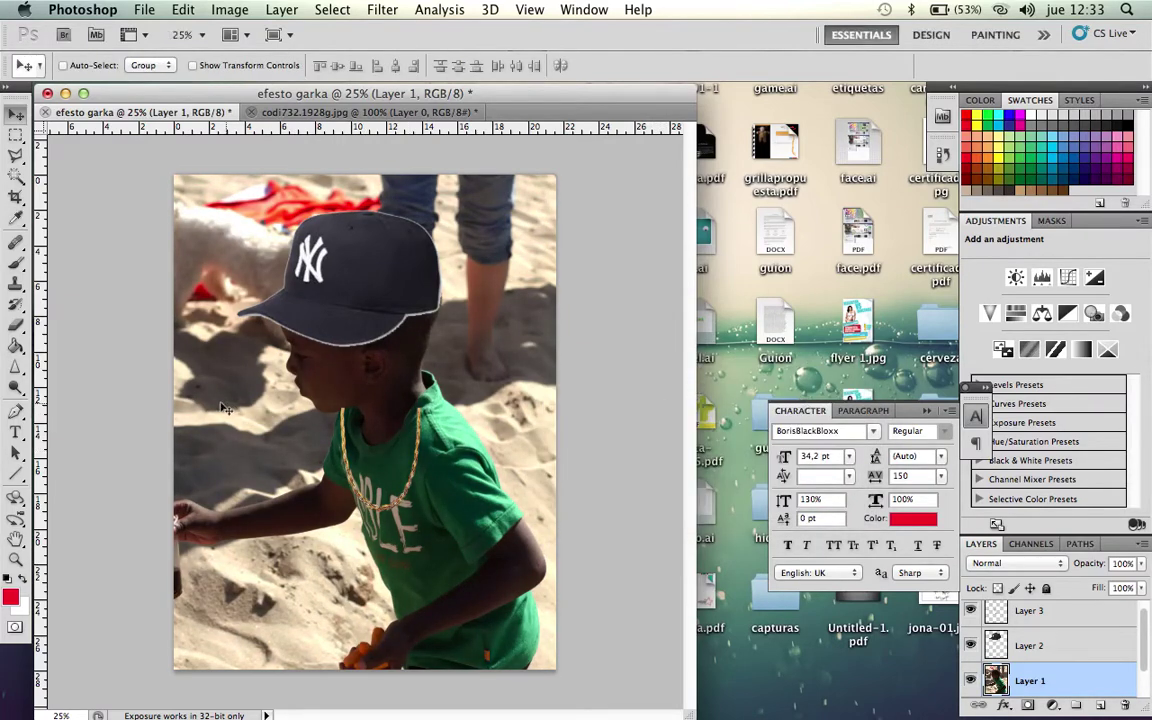
drag(16, 388, 75, 386)
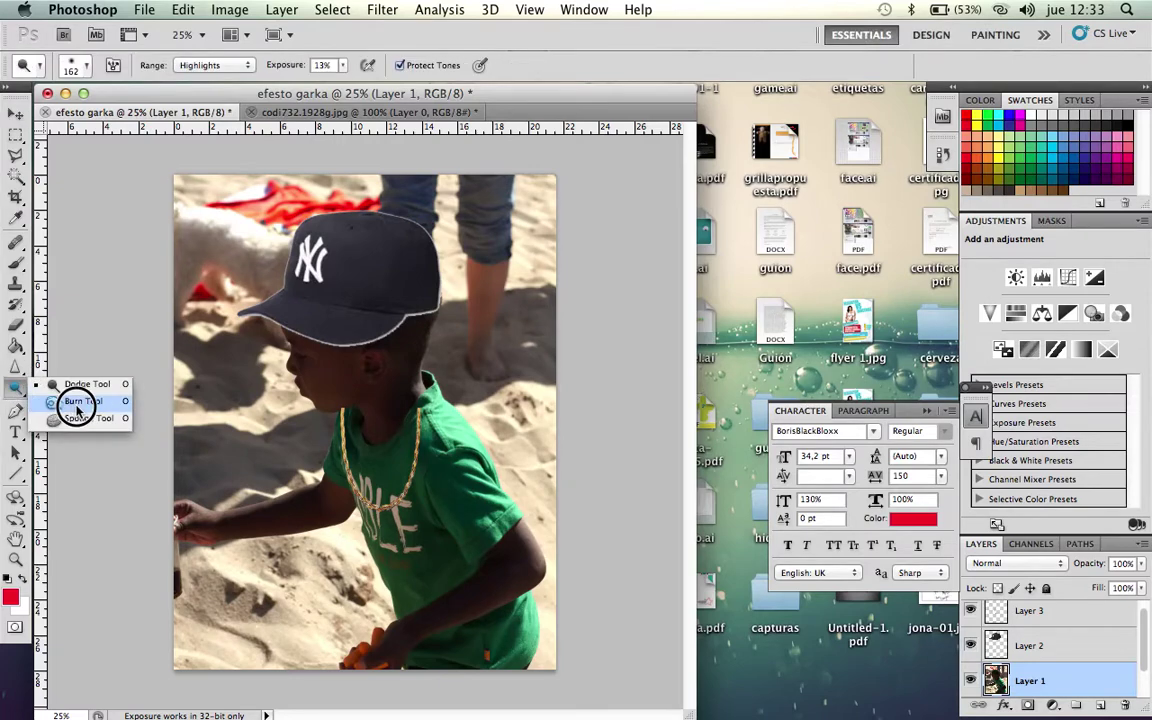
- Set the Burn brush to 411 px with Range limited to Shadows
right_click(239, 377)
drag(411, 413, 425, 411)
key(Return)
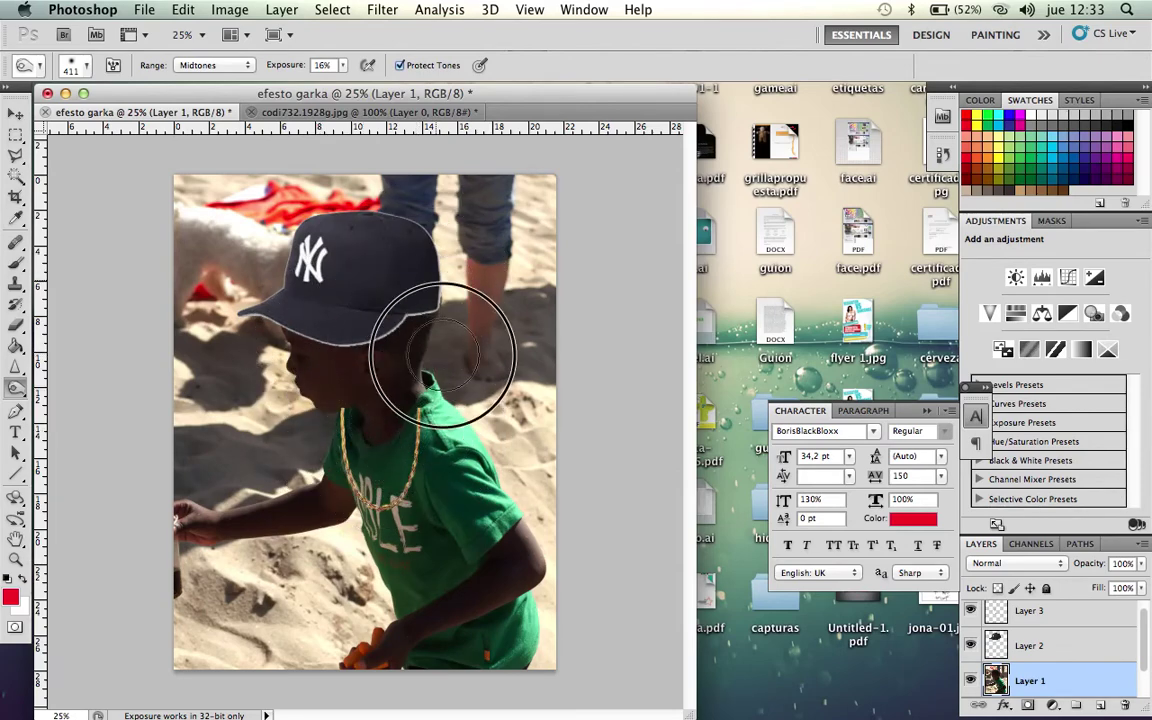
click(238, 63)
click(215, 45)
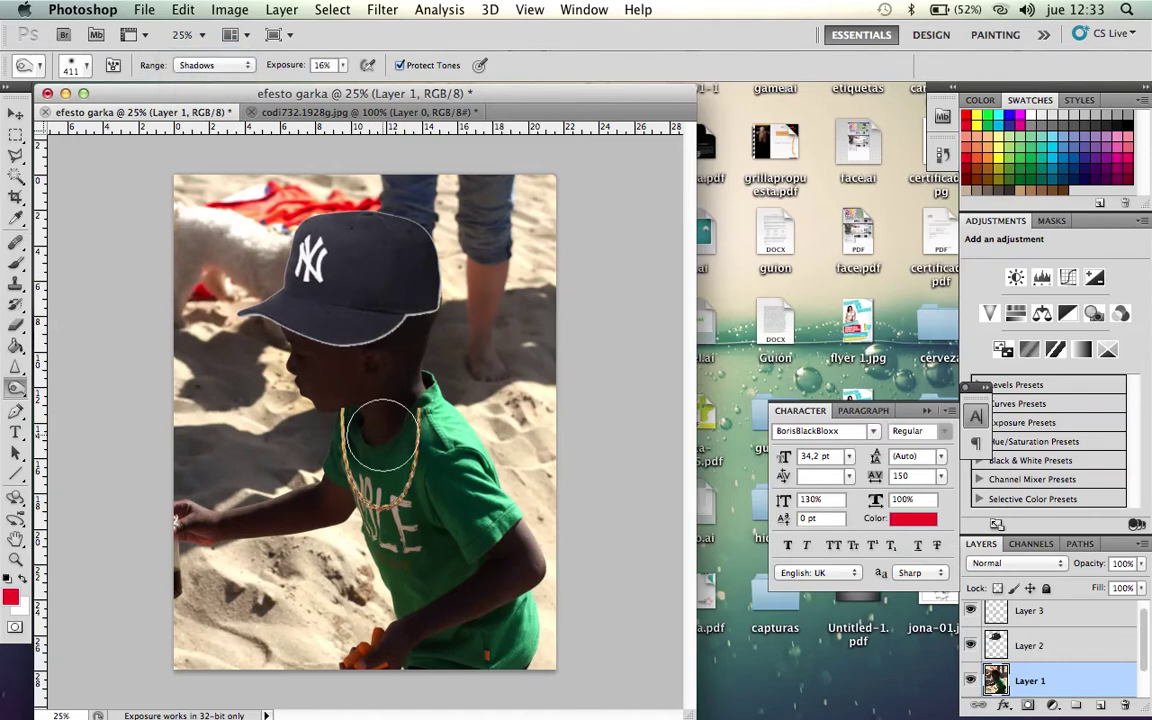
- Burn the shadows over the boy's face, neck, chest and arm
drag(380, 432, 257, 540)
drag(529, 517, 411, 617)
drag(408, 307, 417, 656)
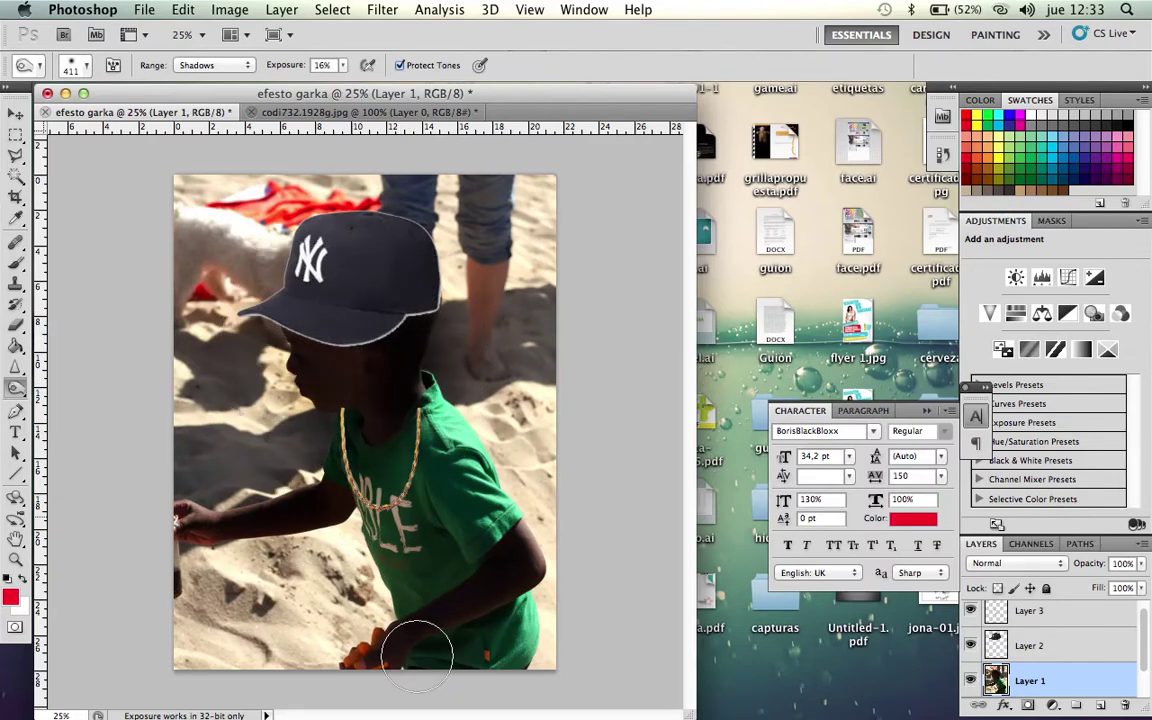
mouse_move(417, 656)
mouse_down()
mouse_move(390, 605)
mouse_move(365, 376)
mouse_move(372, 441)
mouse_up()
key(v)
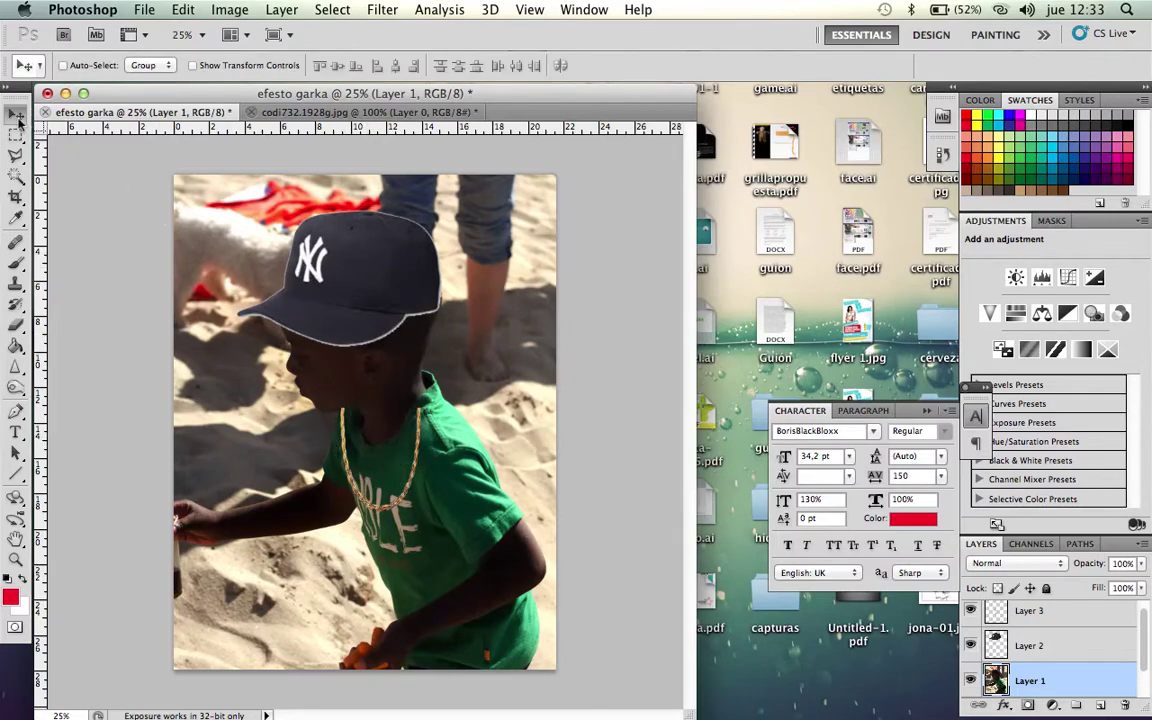
click(1031, 621)
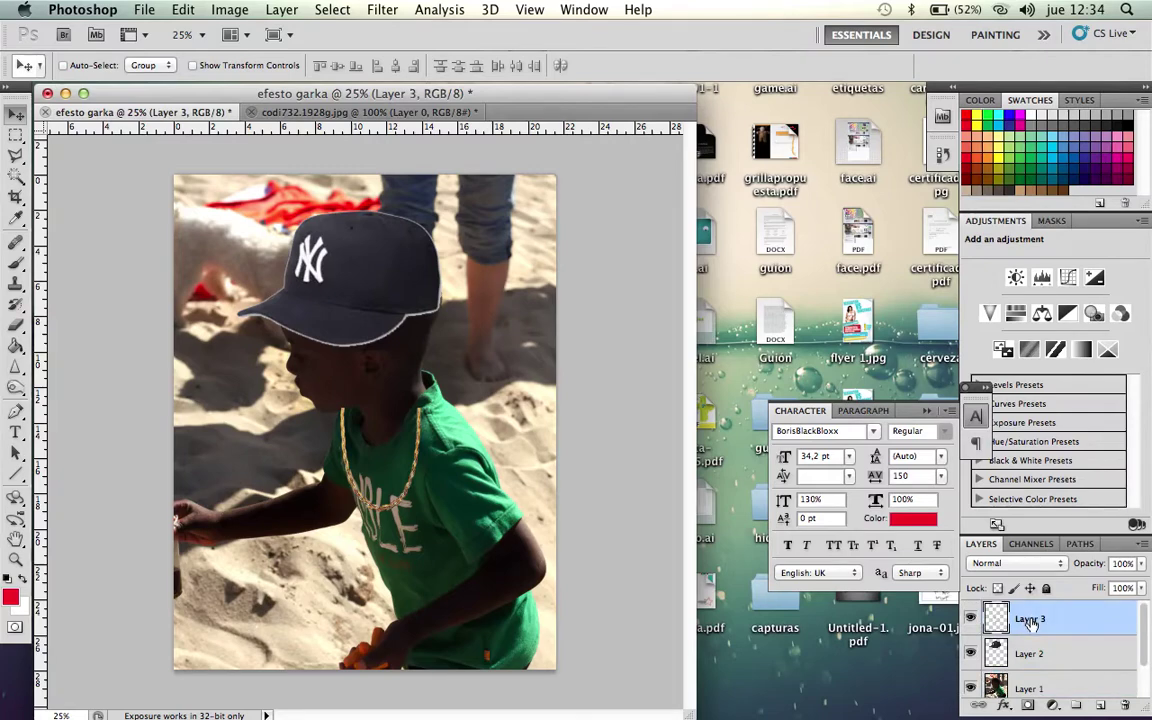
- Try the Fibers render filter and cancel it without applying
click(384, 12)
mouse_move(400, 288)
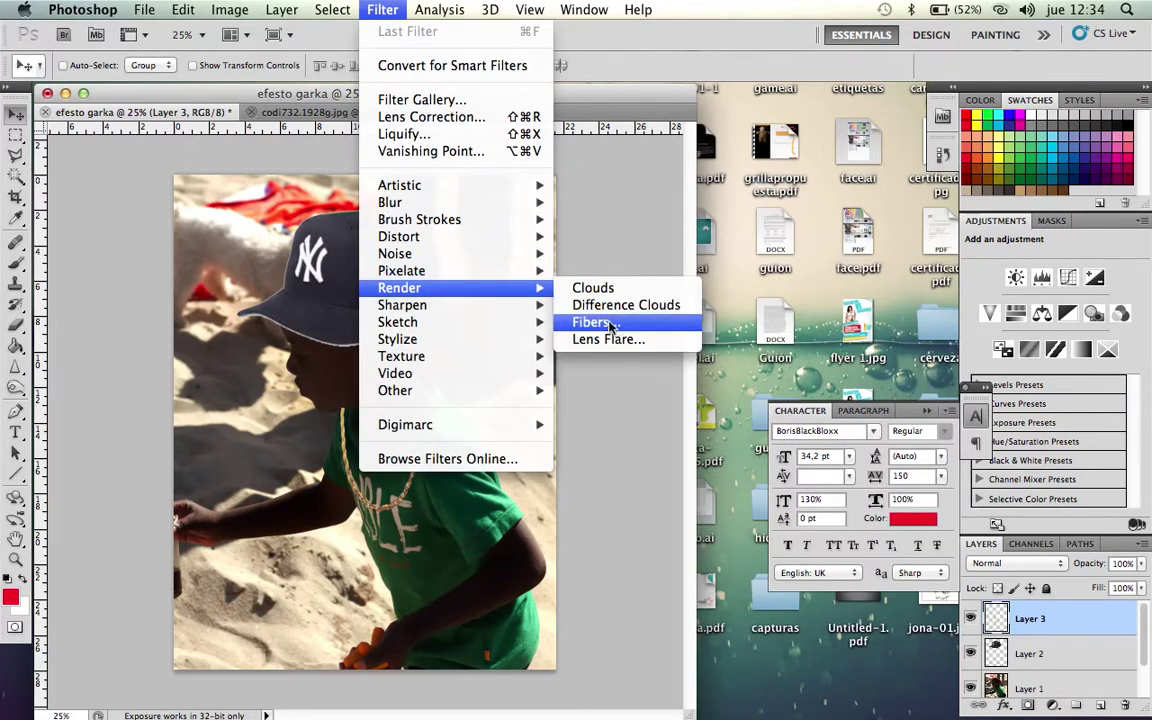
click(612, 324)
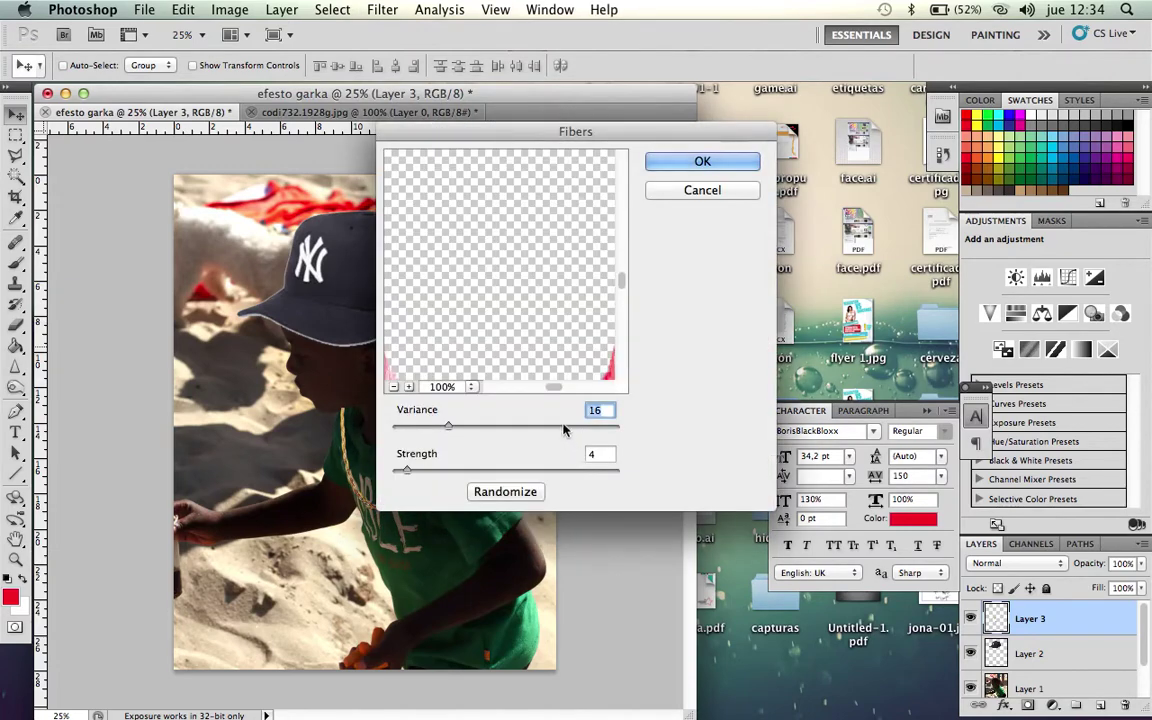
click(713, 189)
- Apply a Lens Flare at 135% brightness centred at the bottom of the gold chain
click(382, 9)
mouse_move(400, 288)
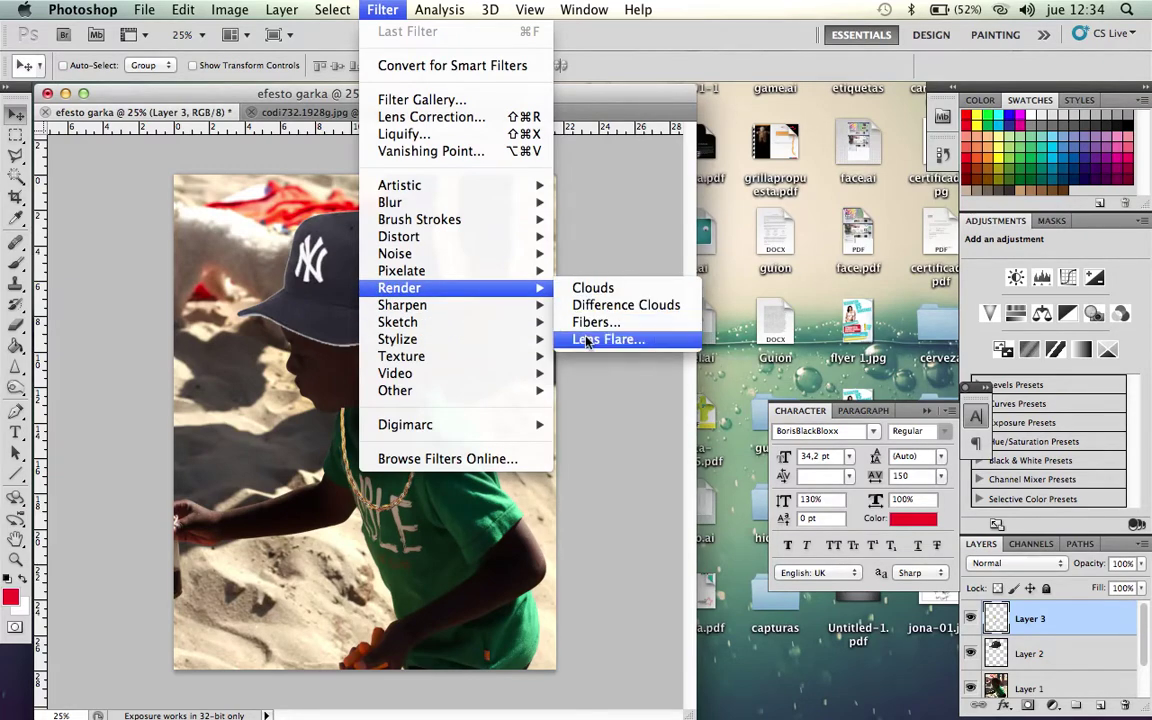
click(600, 339)
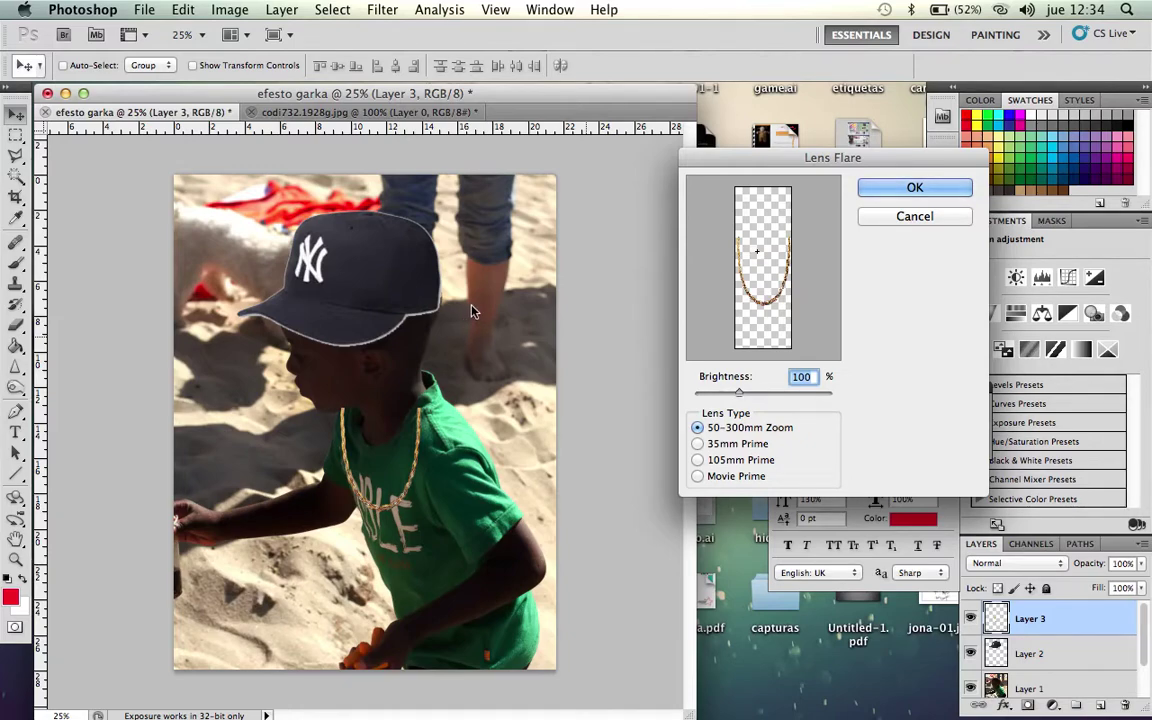
drag(755, 258, 776, 305)
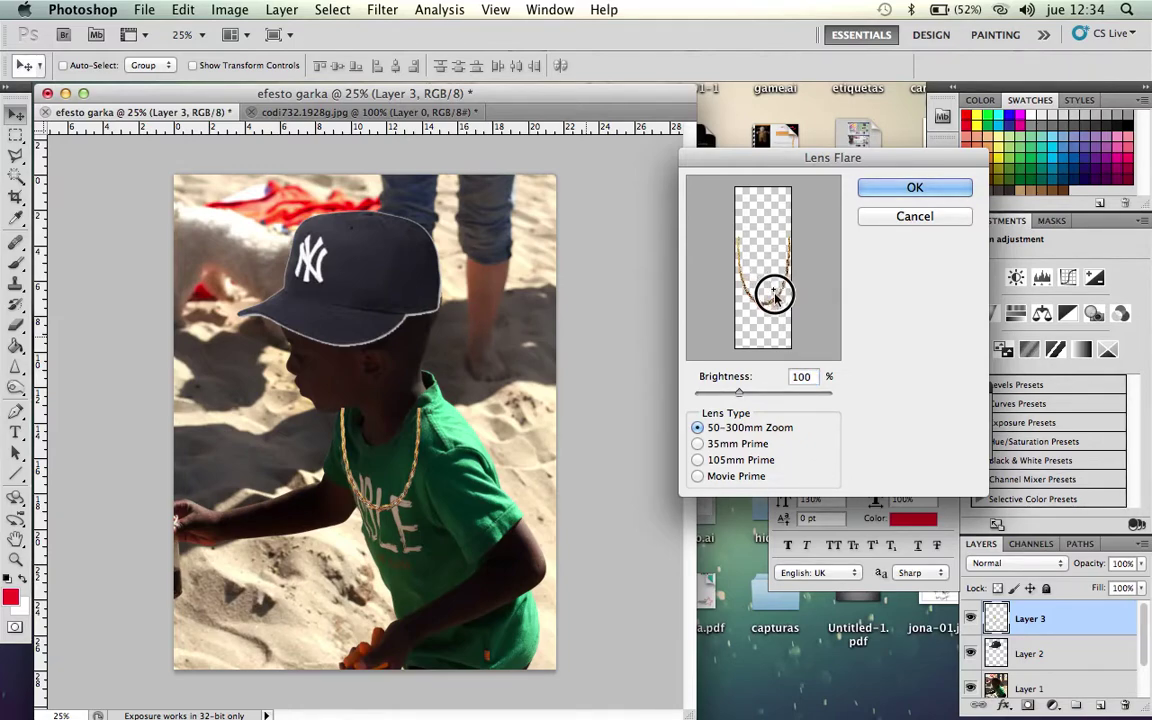
drag(741, 396, 756, 399)
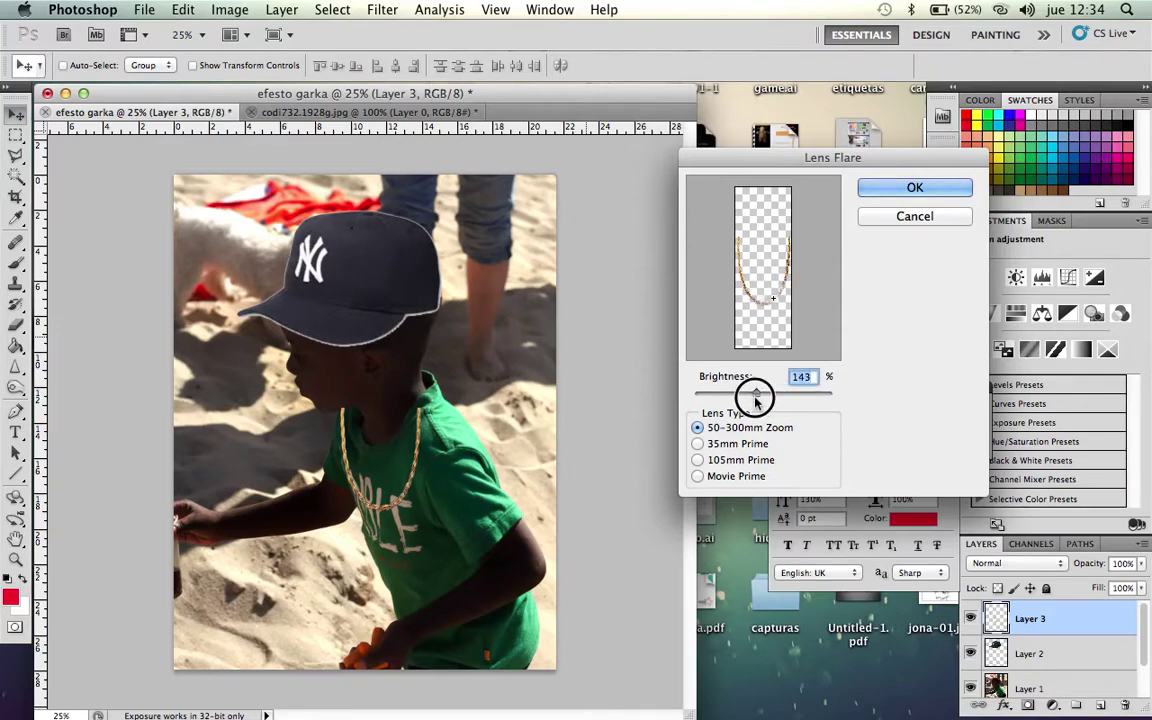
click(867, 193)
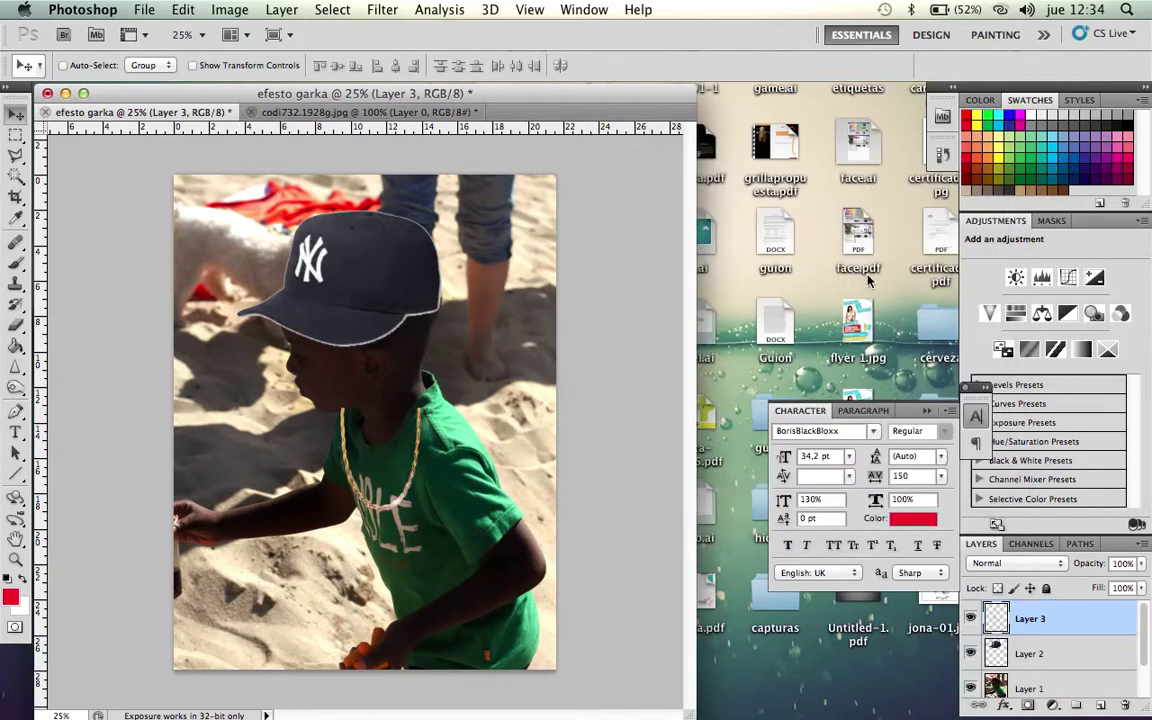
click(1029, 690)
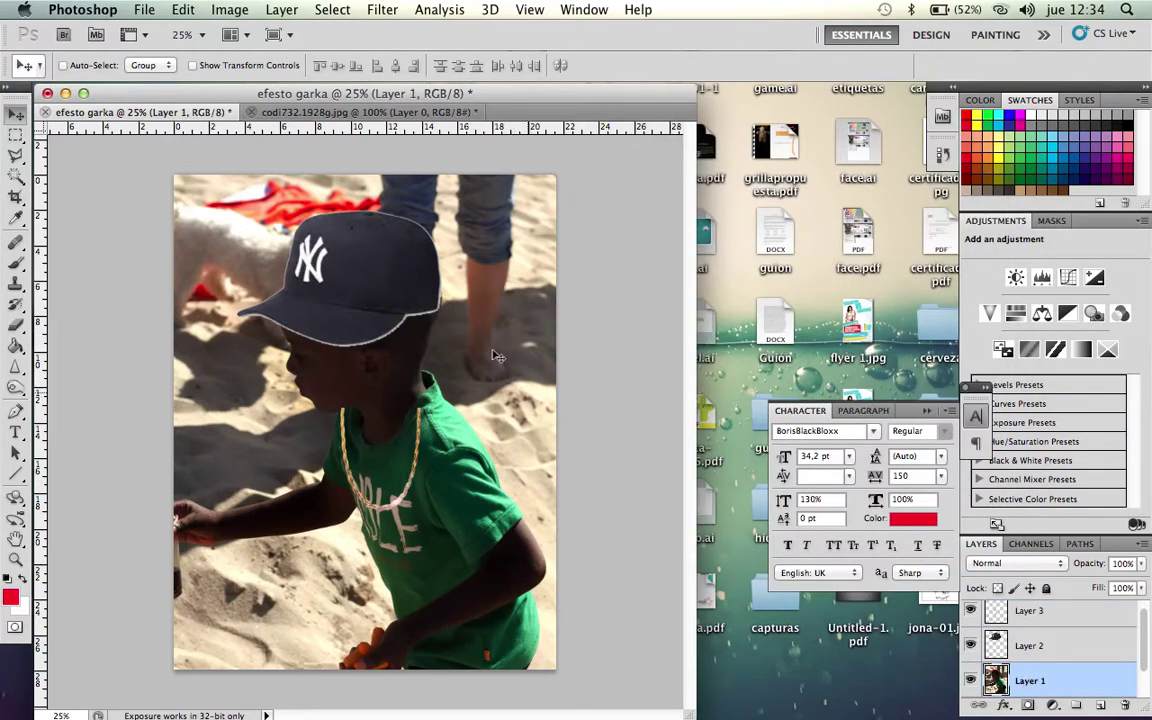
- Add a Movie Prime lens flare at 58% brightness on the boy's chest in the beach photo
click(382, 9)
mouse_move(400, 288)
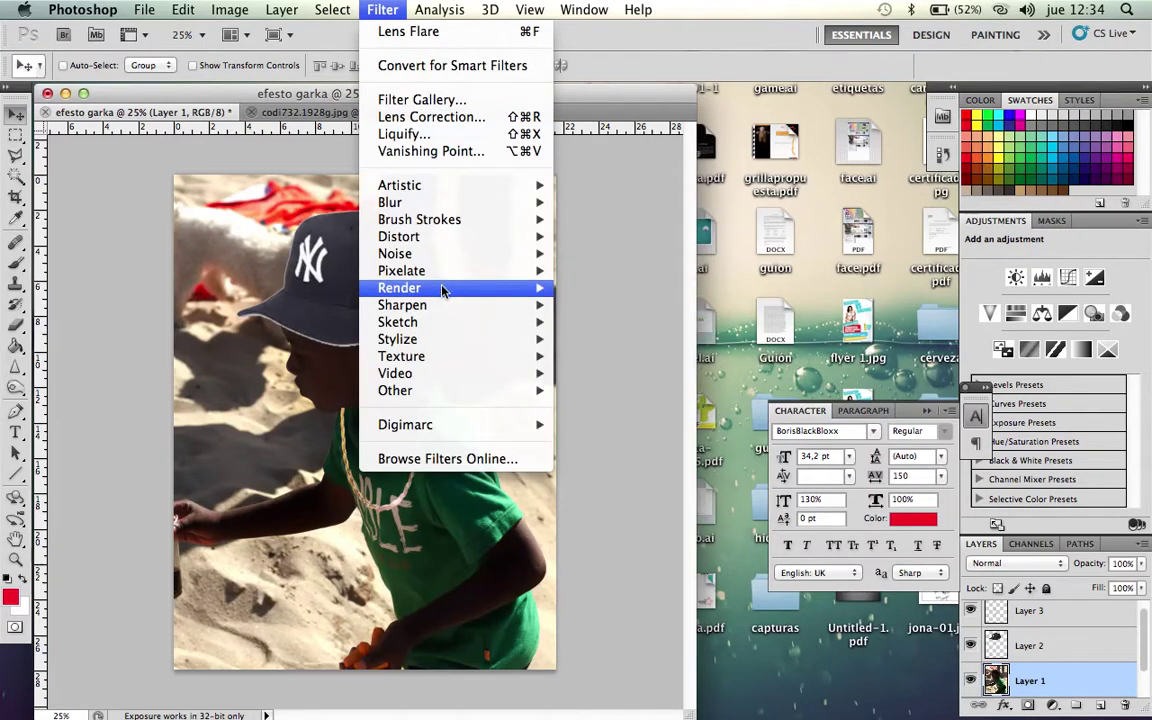
click(600, 339)
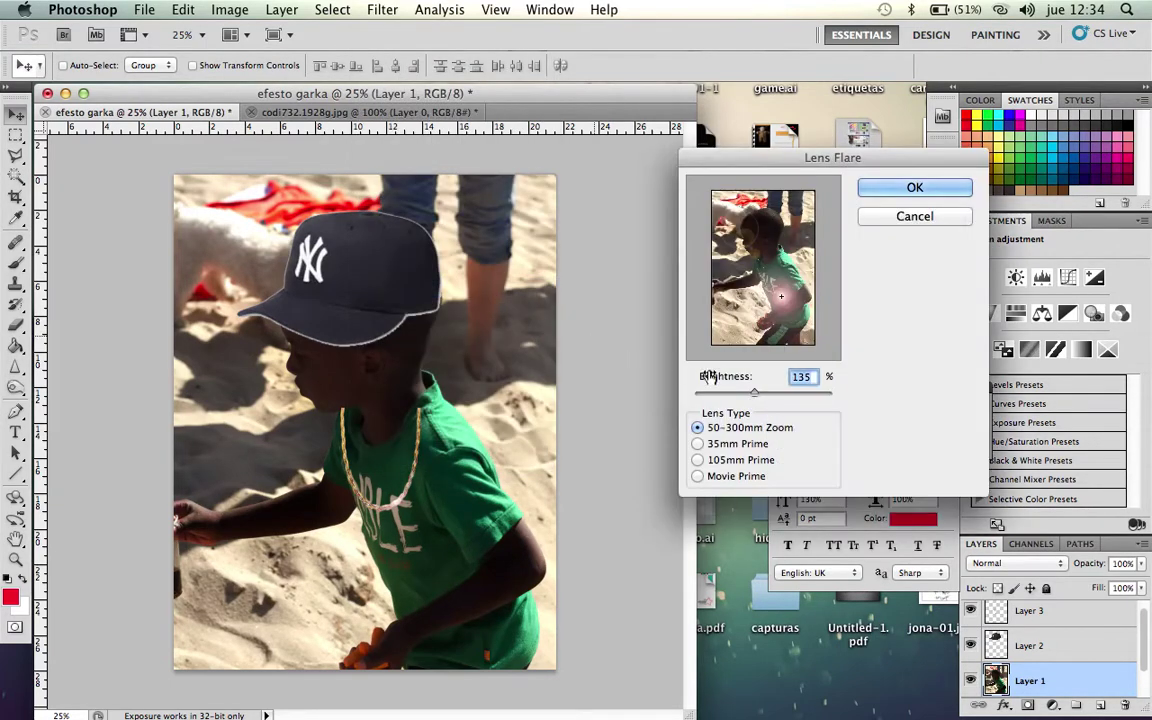
click(769, 275)
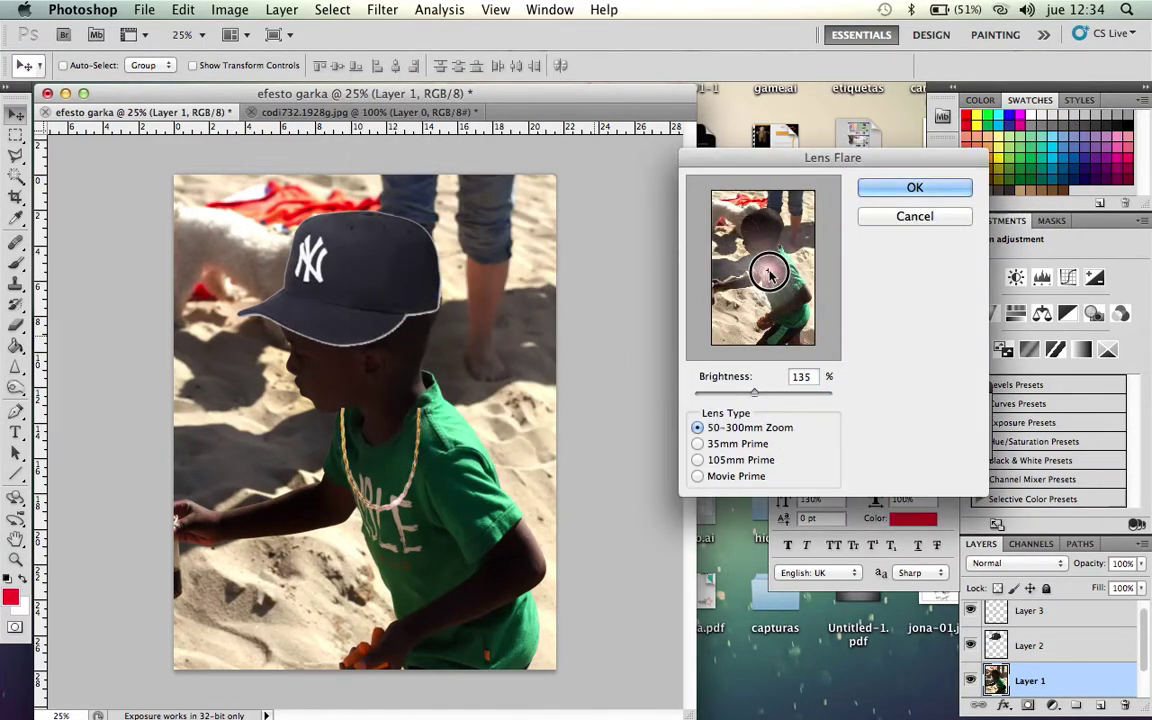
click(698, 476)
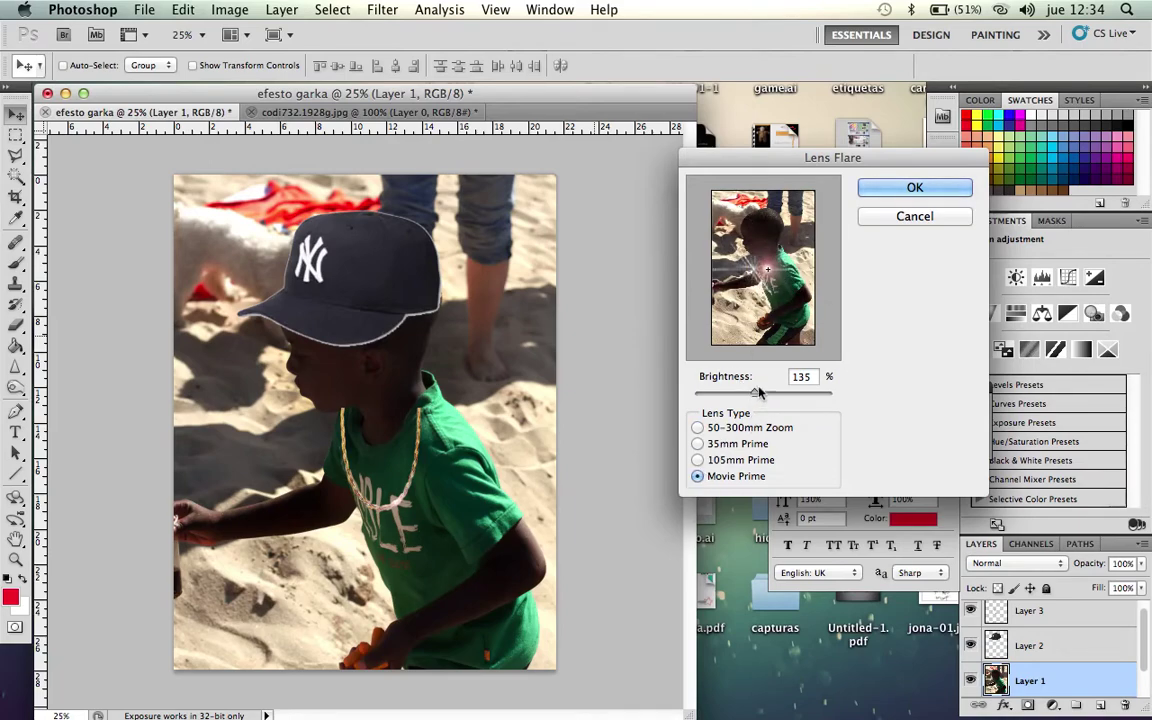
drag(760, 391, 722, 397)
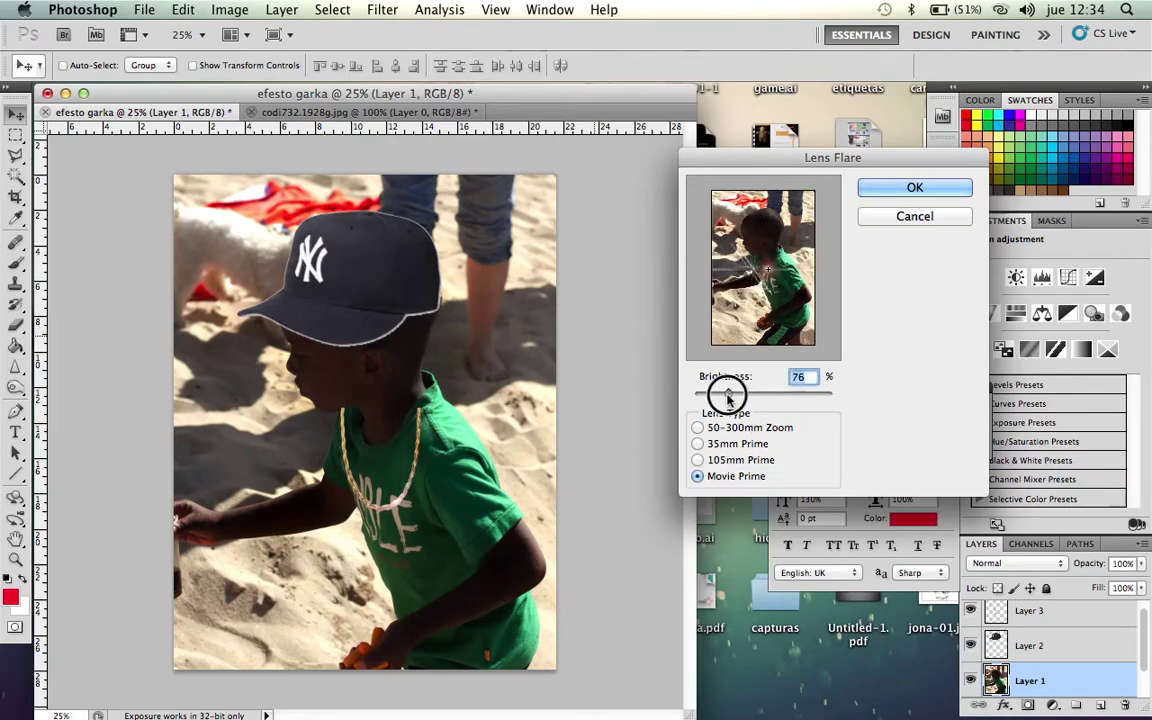
click(775, 275)
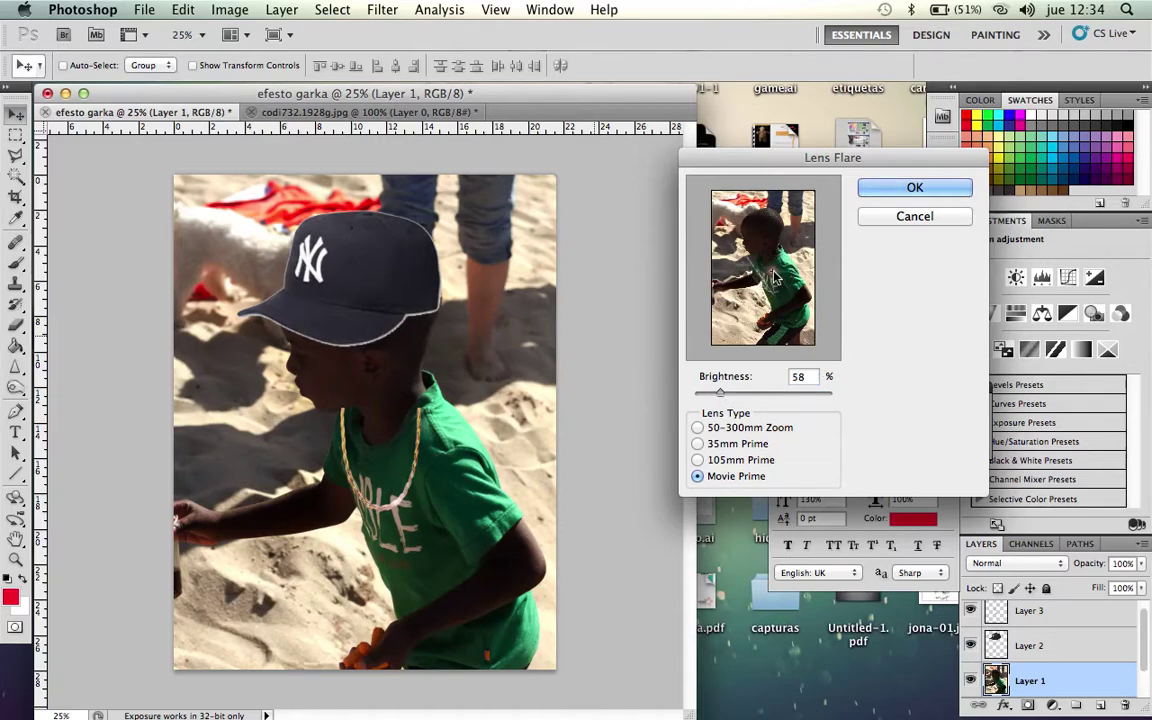
click(875, 190)
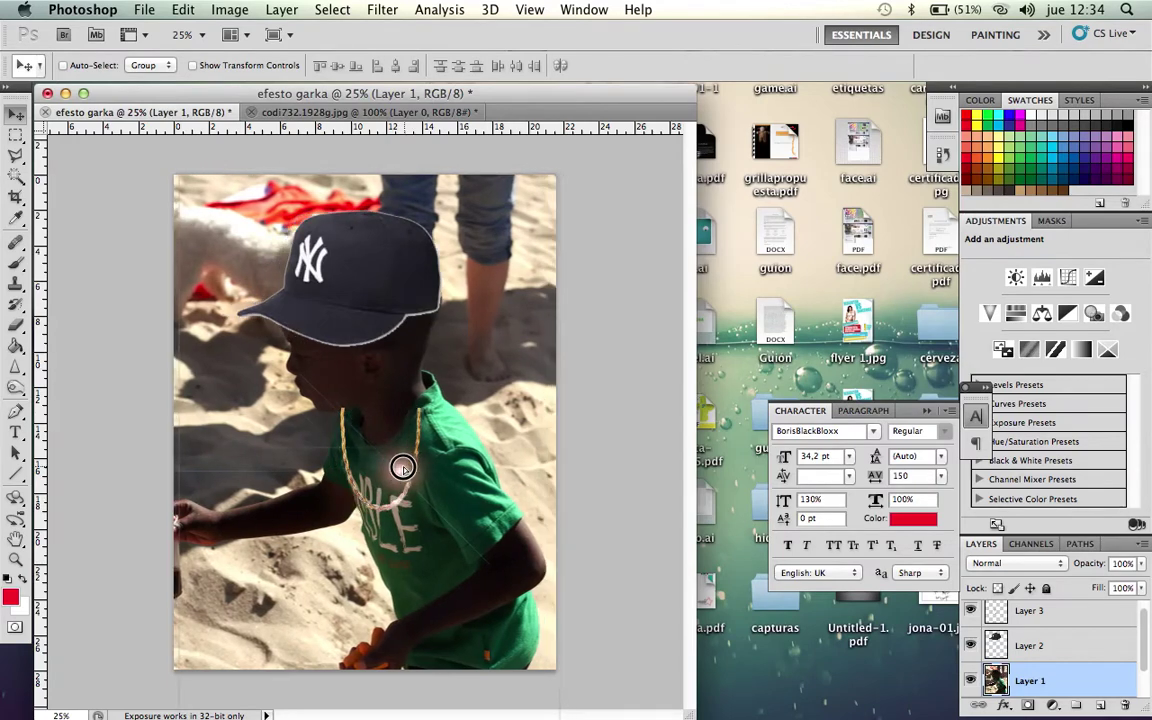
- Nudge the gold chain layer slightly, then add a new empty Layer 4 above the beach photo
click(1032, 624)
drag(403, 498, 408, 497)
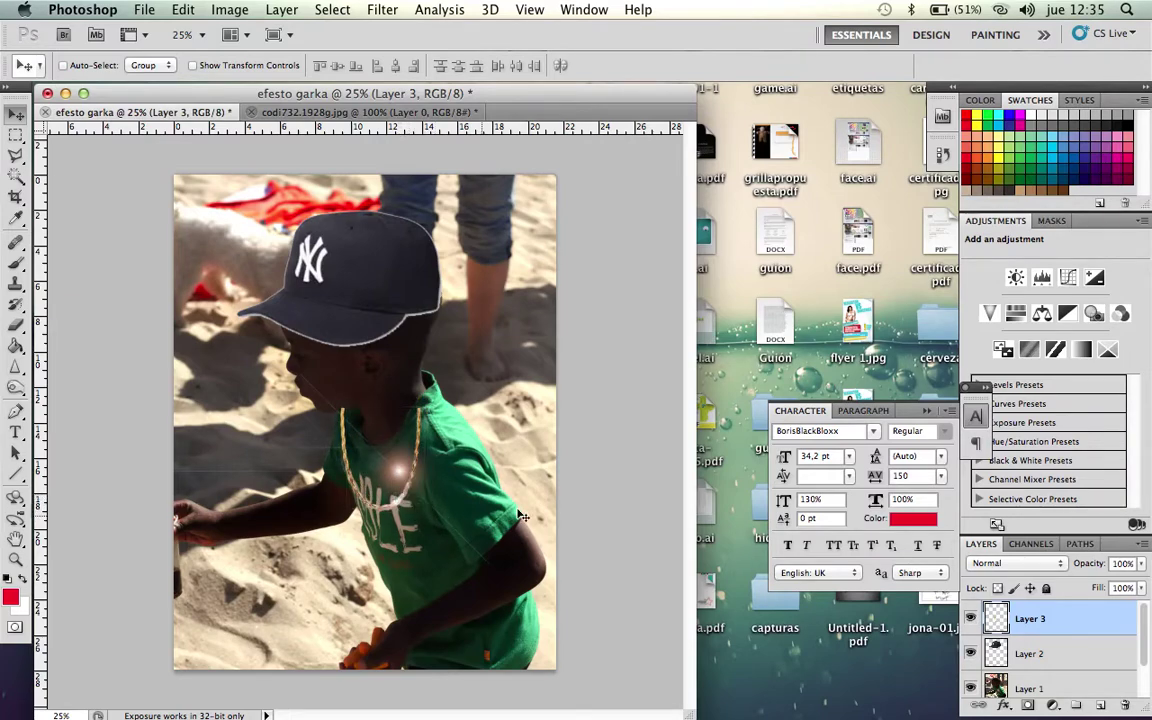
click(1029, 688)
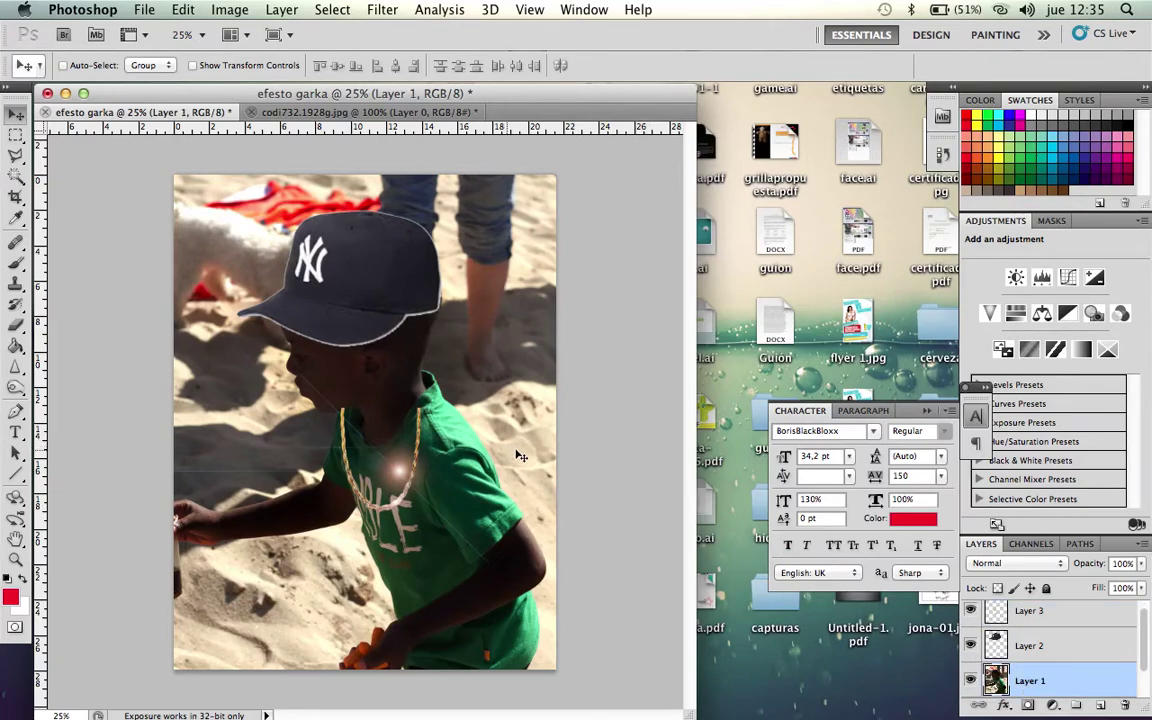
key(super+shift+n)
key(Return)
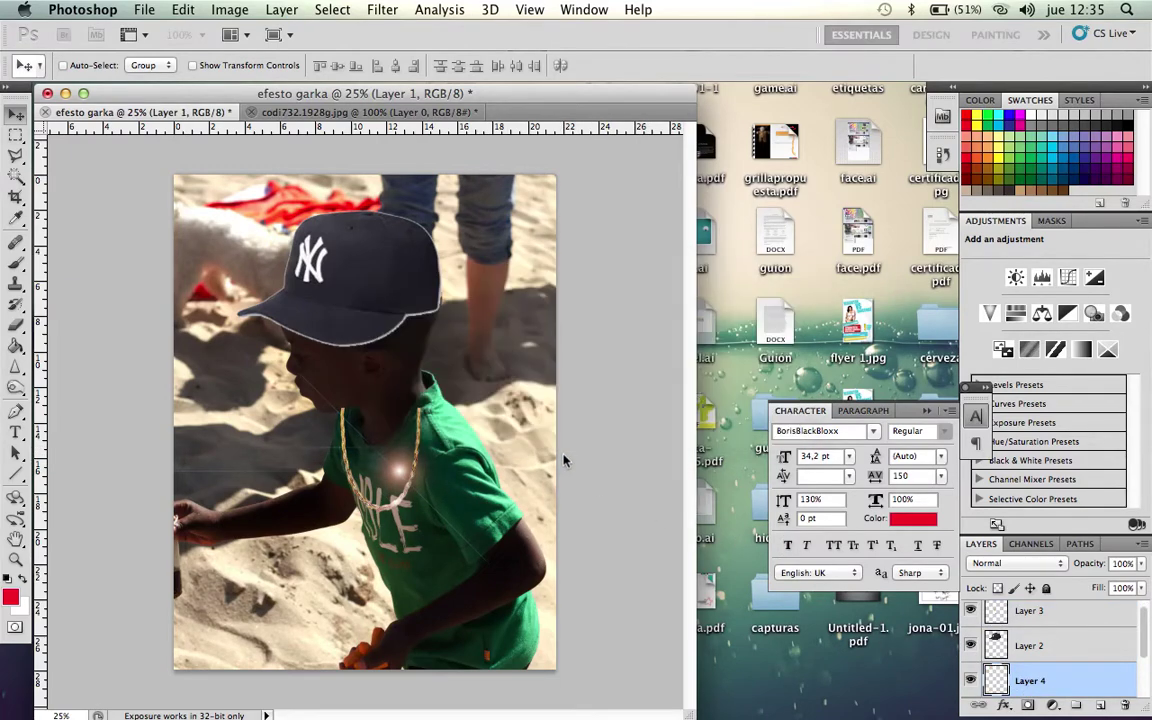
- Fill a wide rectangular strip across the lower photo with red and deselect it
key(m)
mouse_move(552, 545)
mouse_down()
mouse_move(264, 606)
mouse_move(227, 602)
mouse_up()
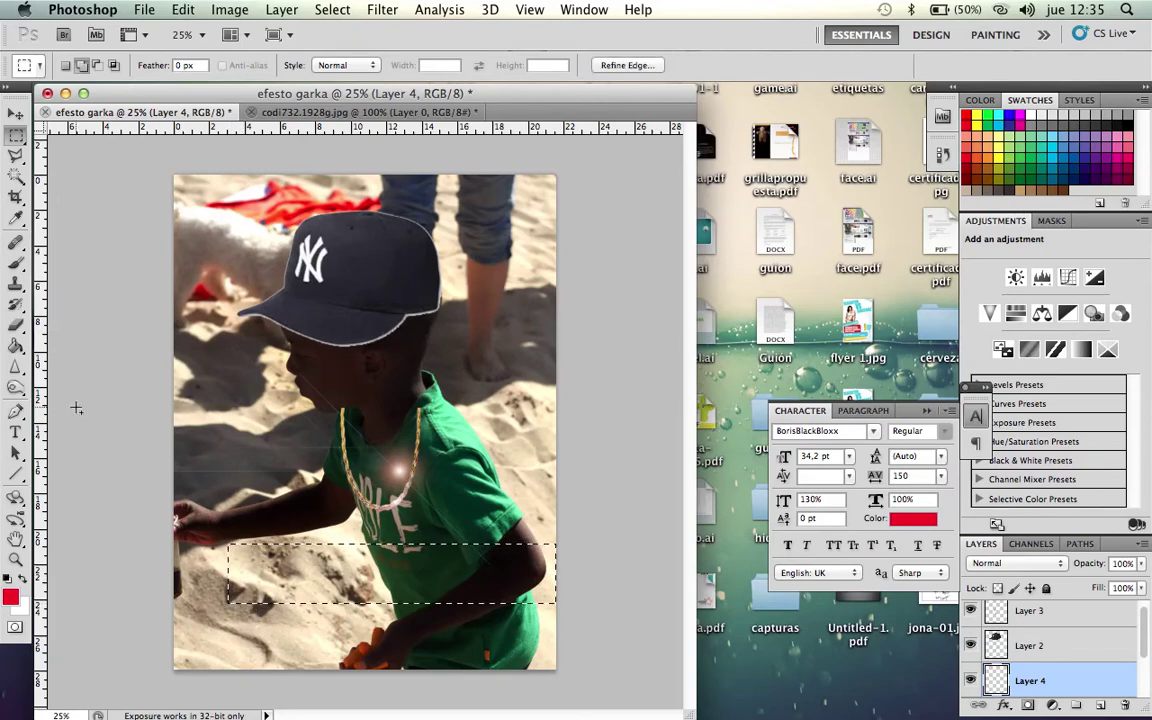
click(15, 345)
click(285, 557)
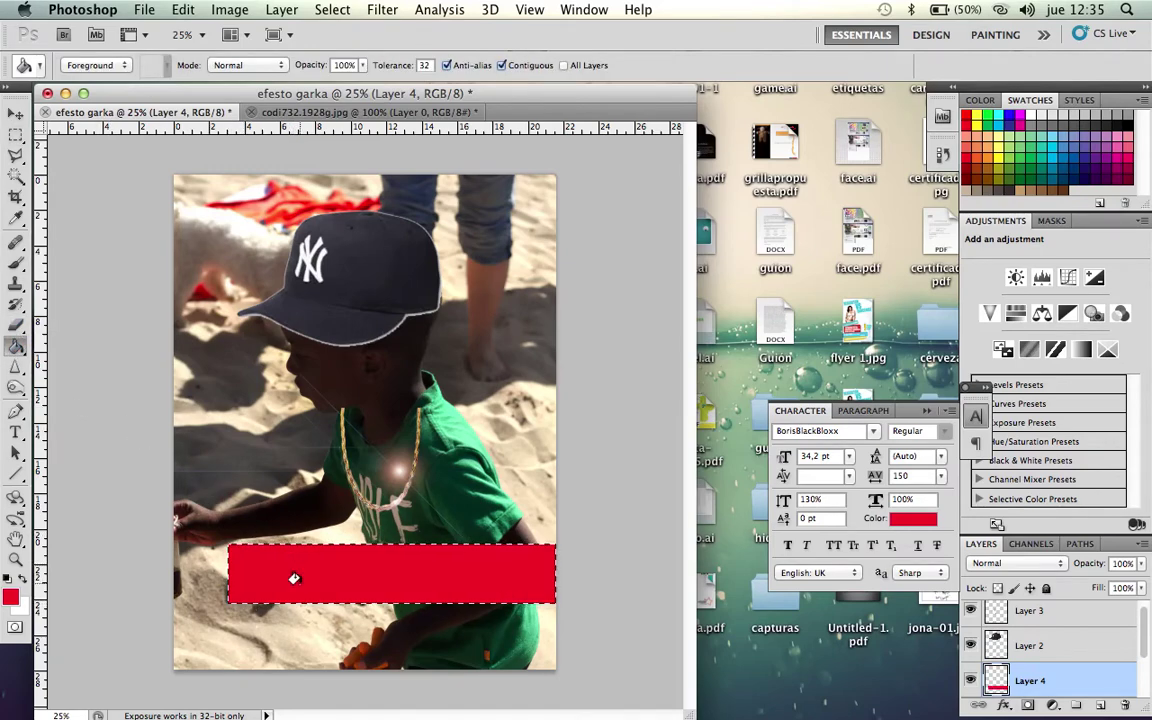
key(v)
key(super+d)
key(t)
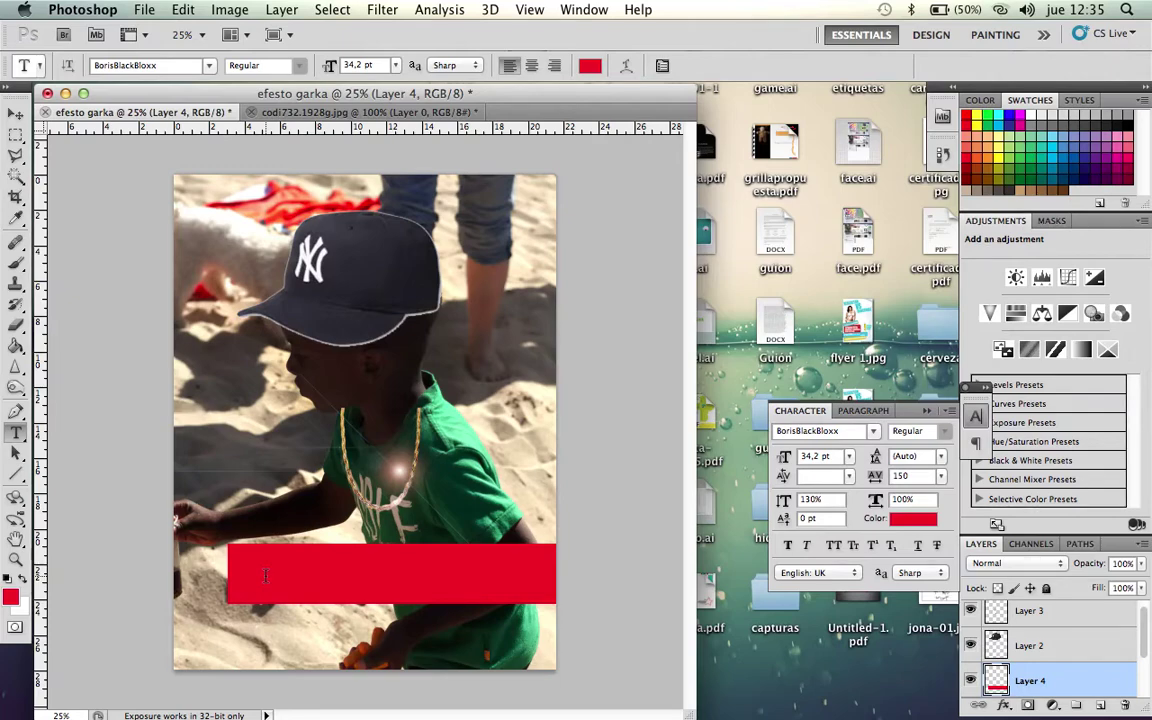
click(265, 575)
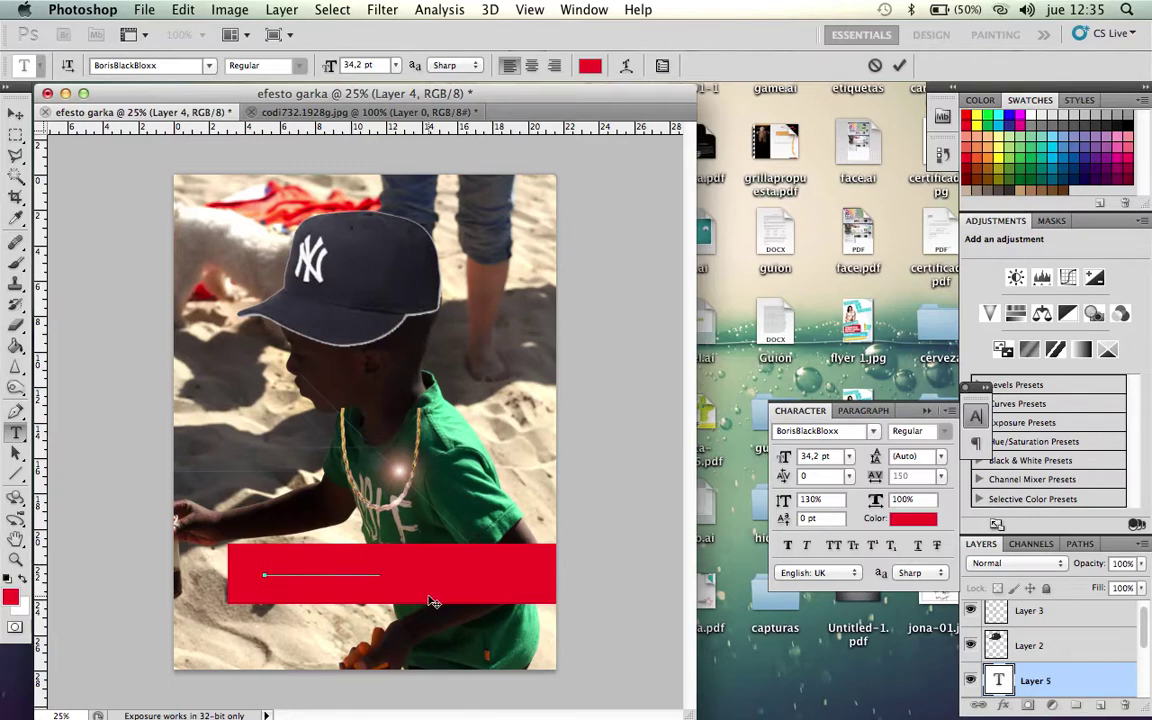
- Make the boy's name text black, commit it, and shift it slightly left and down in the bar
key(super+a)
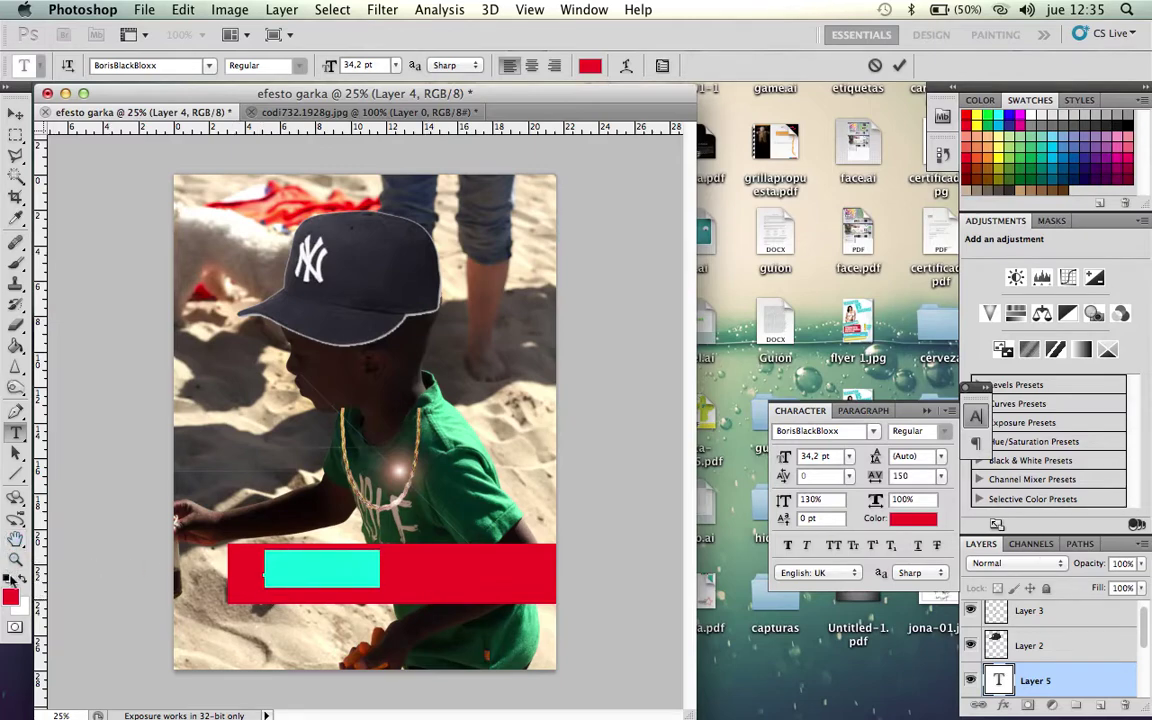
click(10, 578)
click(15, 113)
drag(322, 565, 310, 575)
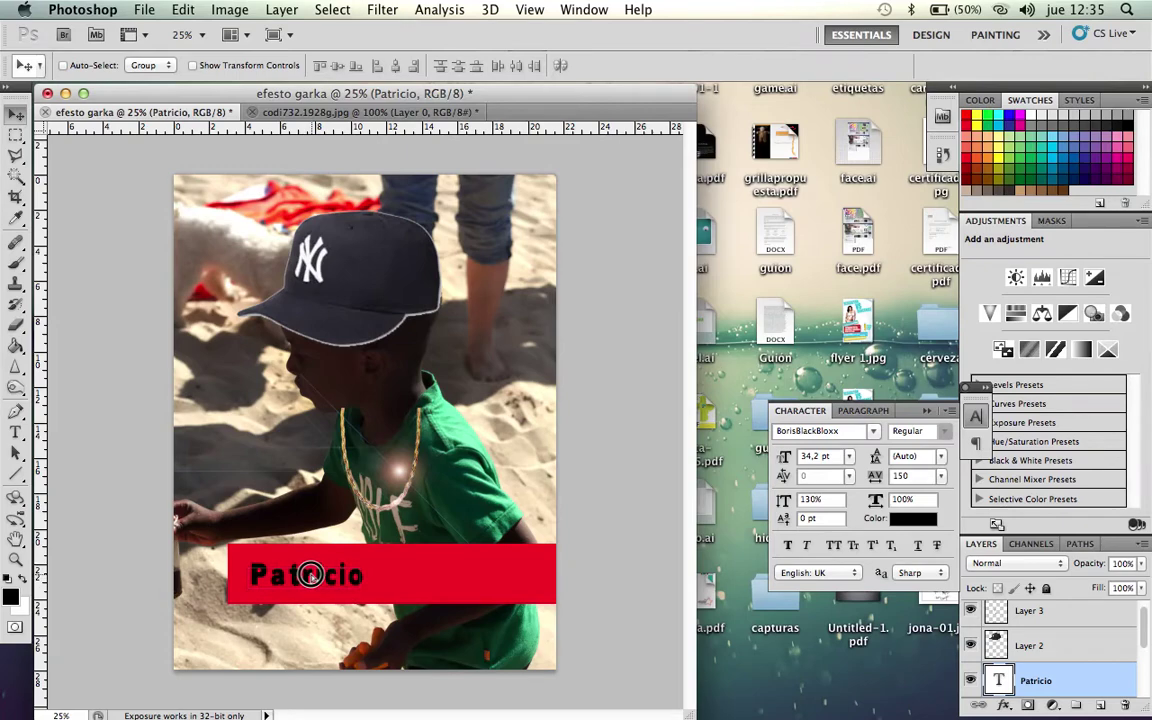